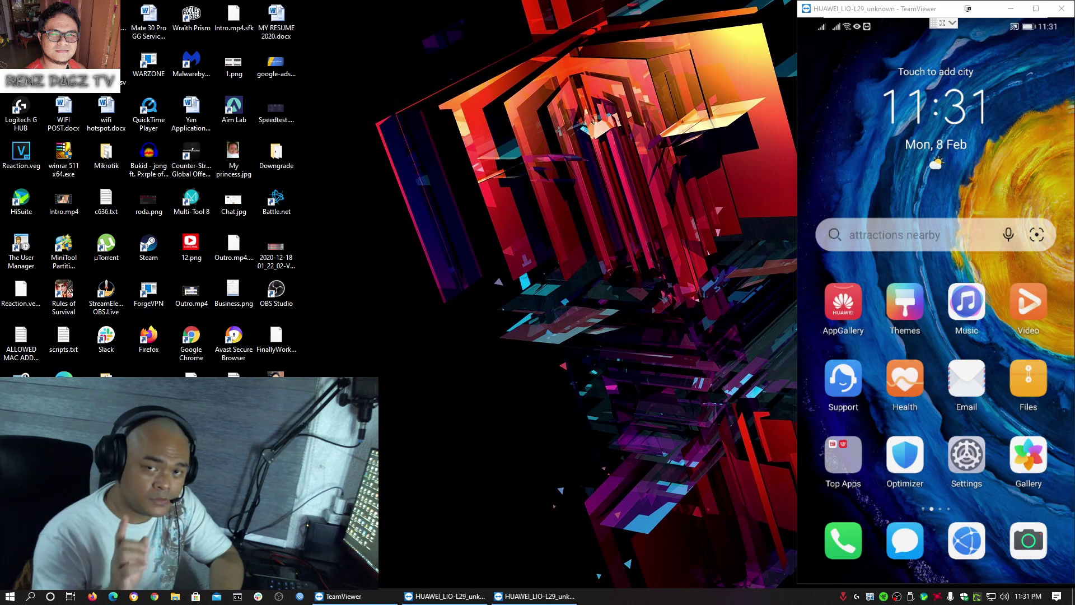
Step: Search the mirrored phone's Settings for 'hdb'
{"action": "left_click", "coordinate": [966, 454]}
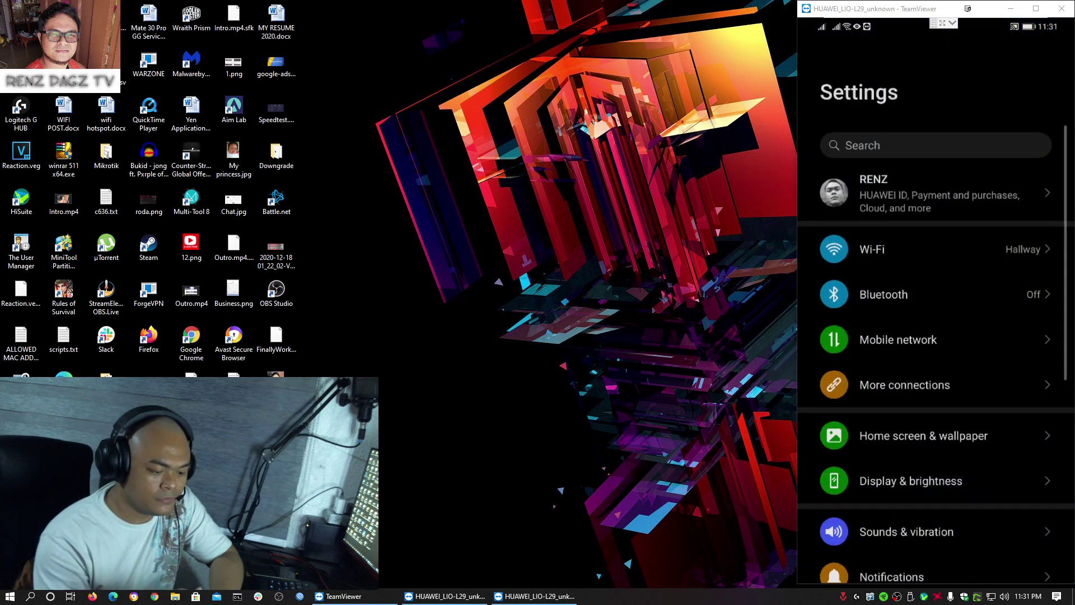
{"action": "left_click", "coordinate": [936, 146]}
{"action": "type", "text": "hdb"}
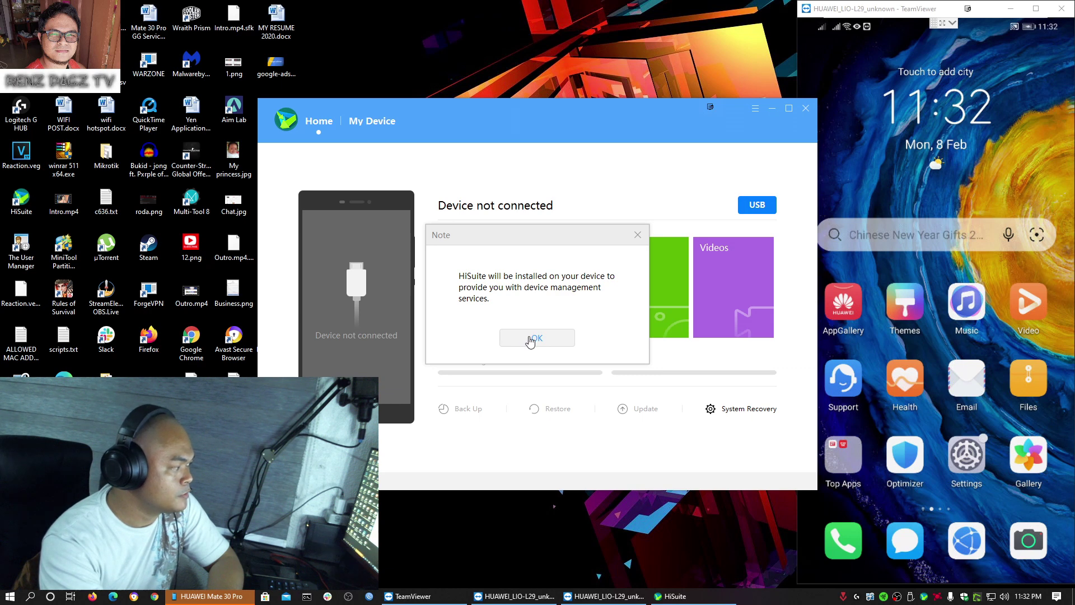
Step: Dismiss HiSuite's install note and verification-code prompt, then shift the window right
{"action": "left_click", "coordinate": [531, 340]}
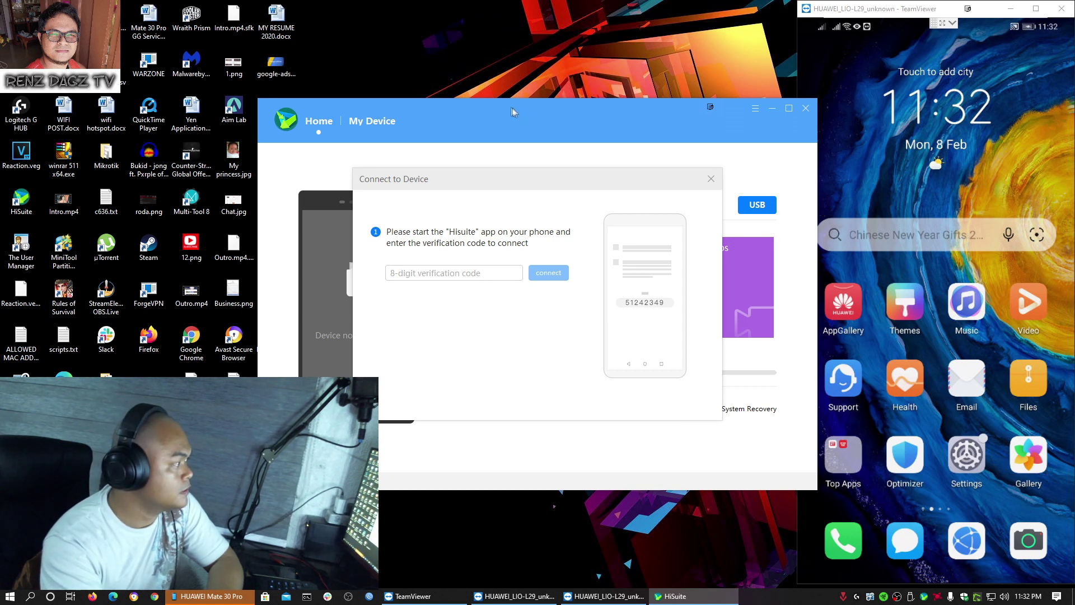
{"action": "left_click", "coordinate": [711, 179]}
{"action": "left_click_drag", "start_coordinate": [519, 106], "coordinate": [657, 106]}
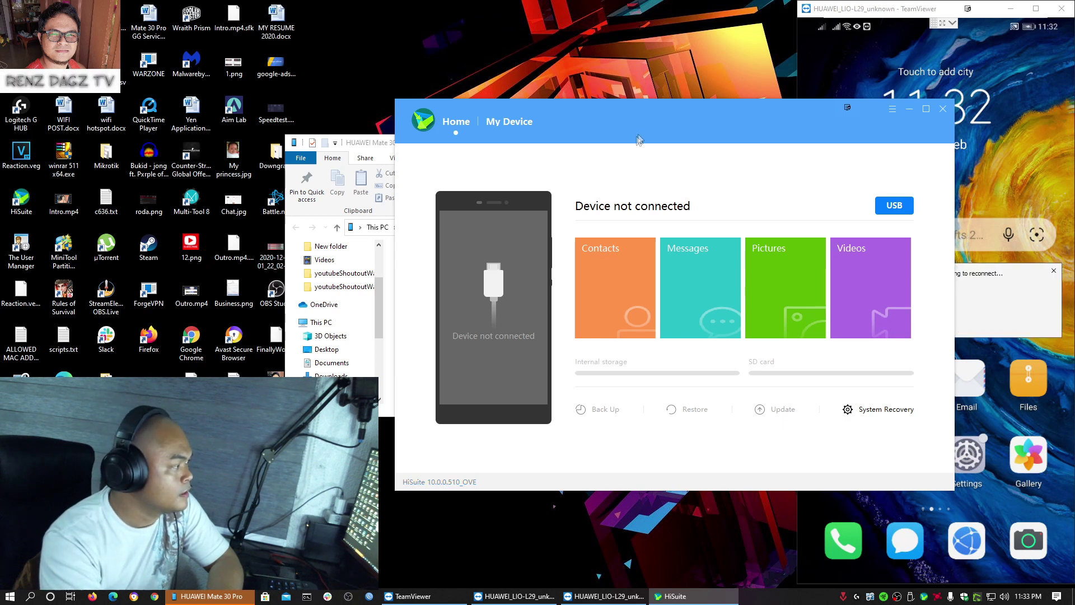
Step: Move HiSuite to the upper left and close the HUAWEI Mate 30 Pro file window
{"action": "left_click_drag", "start_coordinate": [647, 106], "coordinate": [528, 90]}
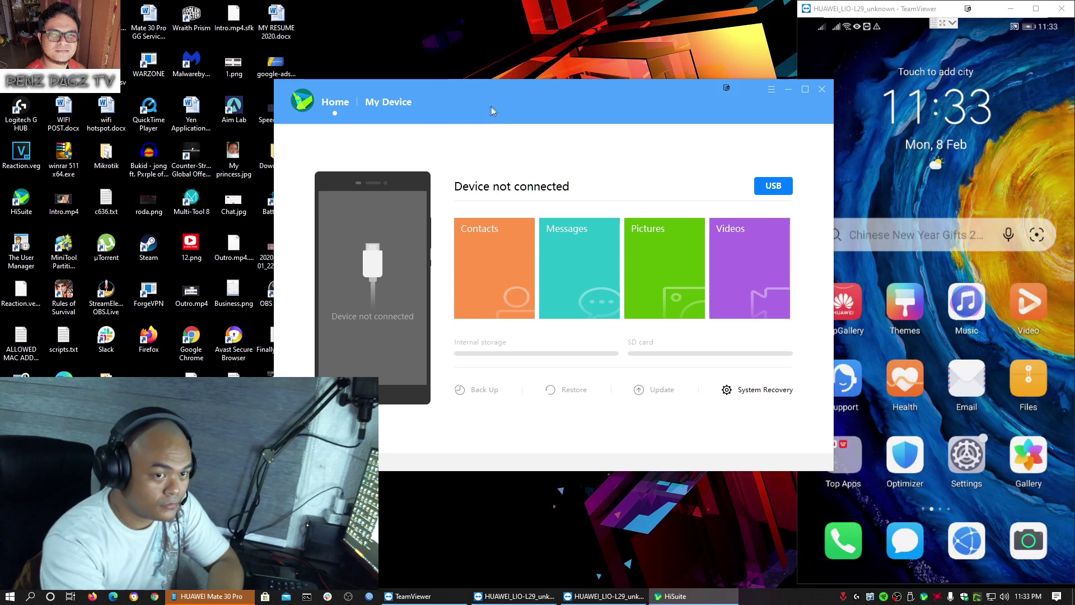
{"action": "left_click_drag", "start_coordinate": [526, 93], "coordinate": [505, 21]}
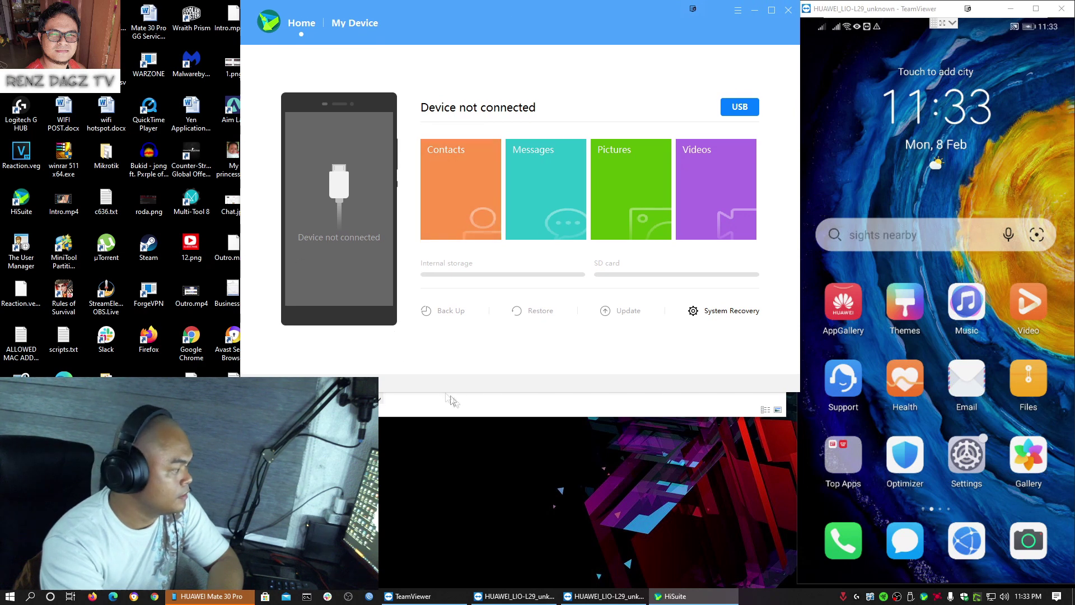
{"action": "left_click", "coordinate": [777, 144]}
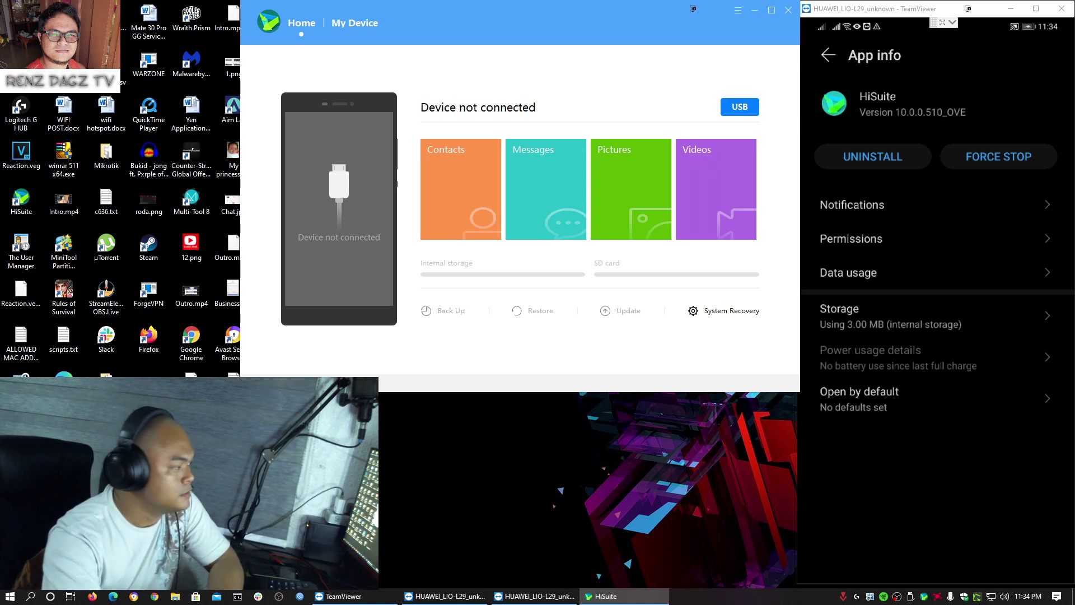
Step: Request a USB connection to the phone from HiSuite's home screen
{"action": "left_click", "coordinate": [725, 111]}
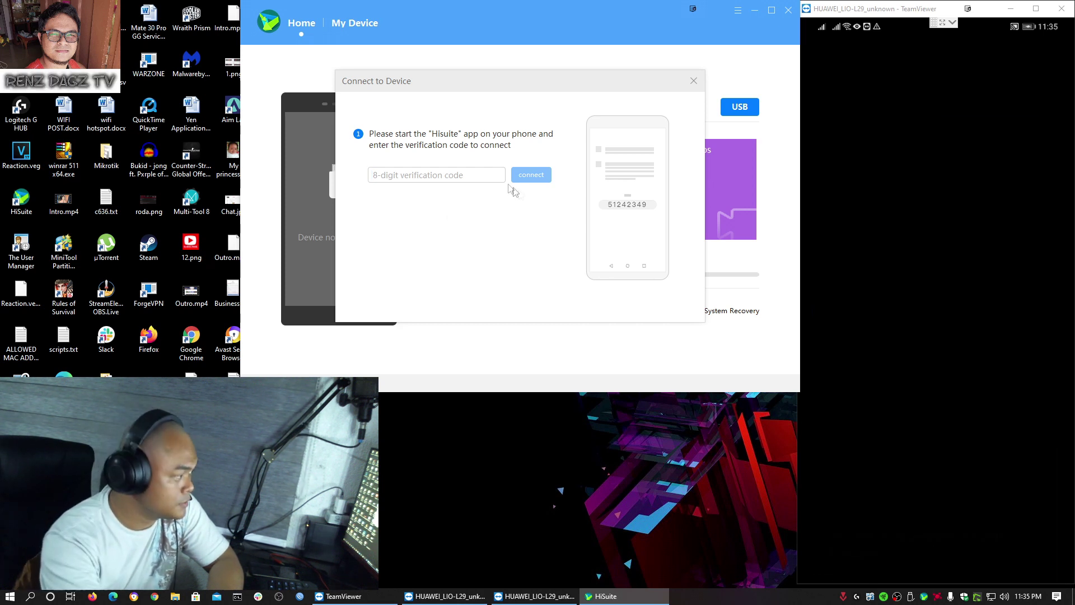
{"action": "left_click", "coordinate": [446, 175]}
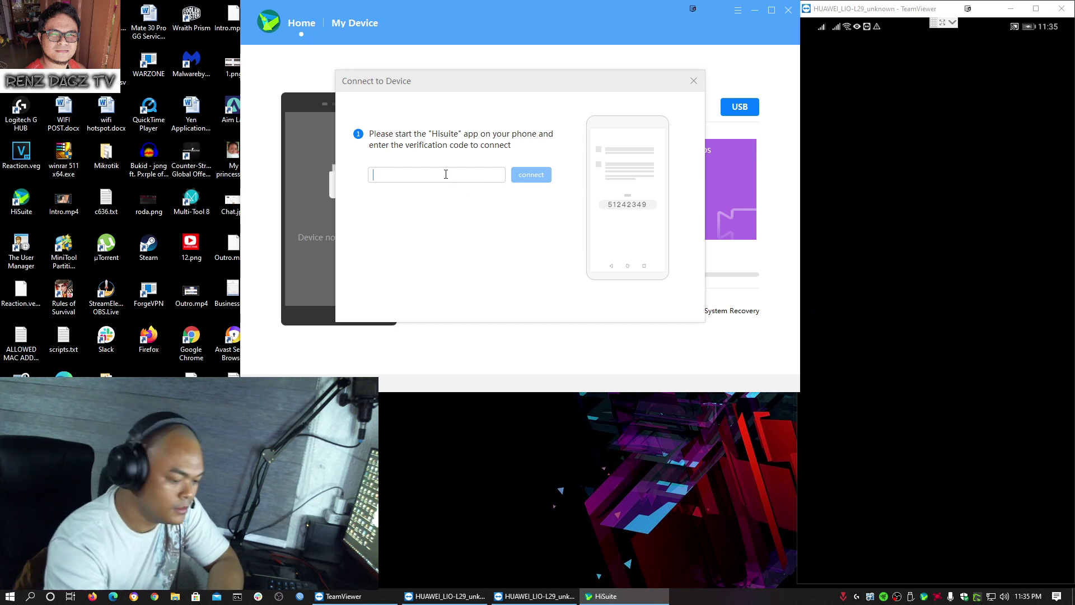
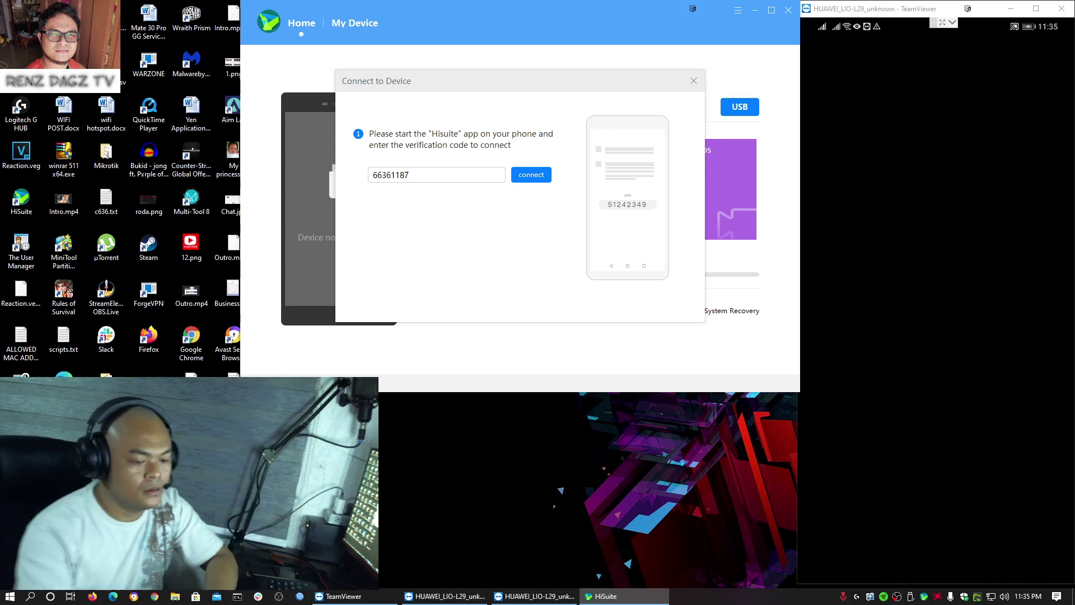
{"action": "left_click", "coordinate": [529, 176]}
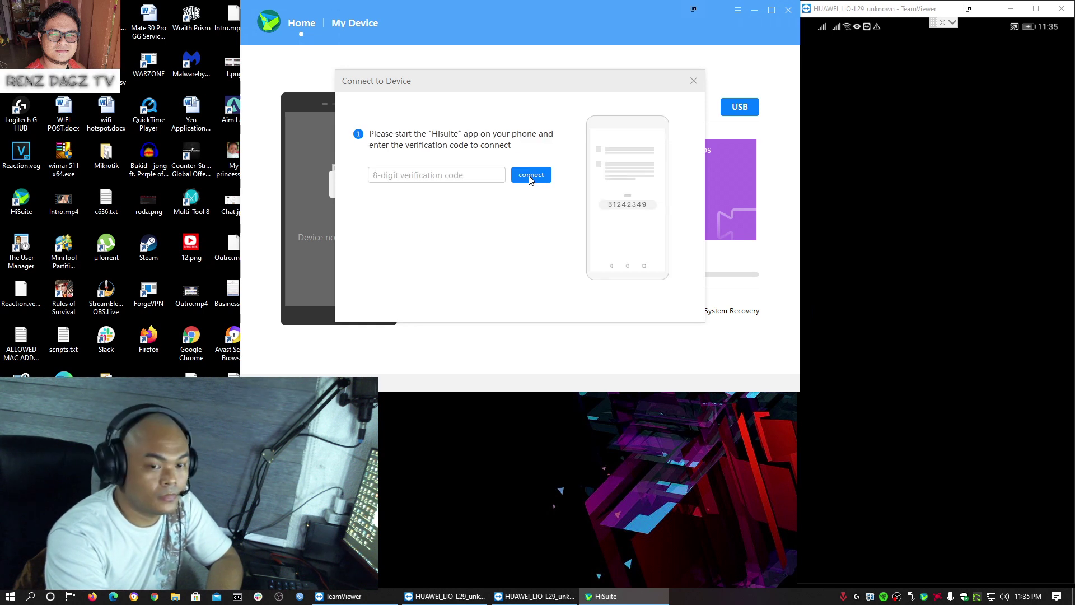
{"action": "left_click", "coordinate": [450, 176]}
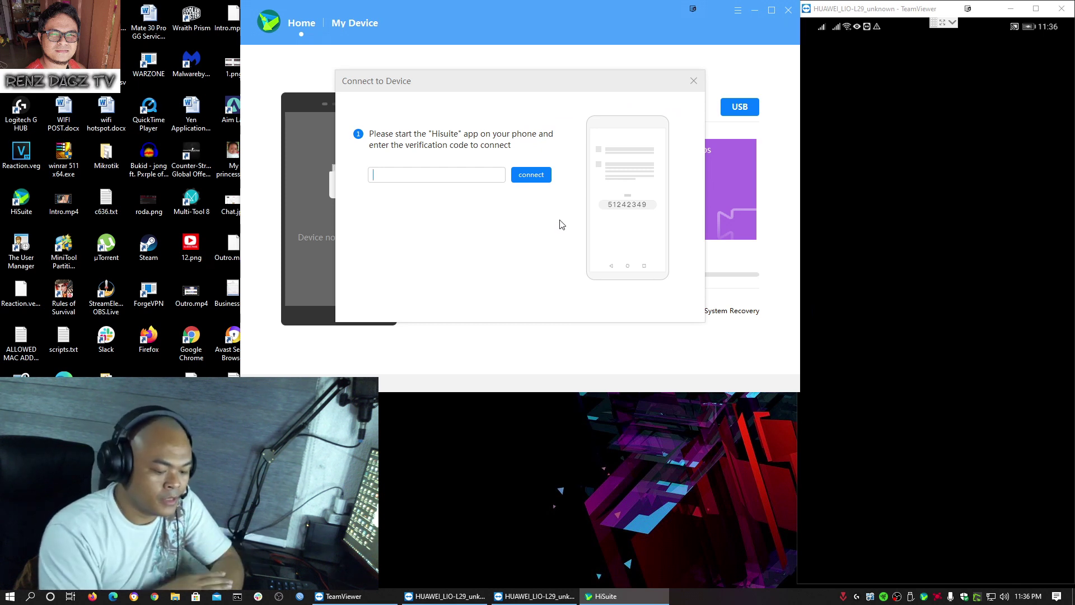
Step: Close HiSuite, exit its background tray process, and relaunch it from the desktop icon
{"action": "left_click", "coordinate": [694, 80]}
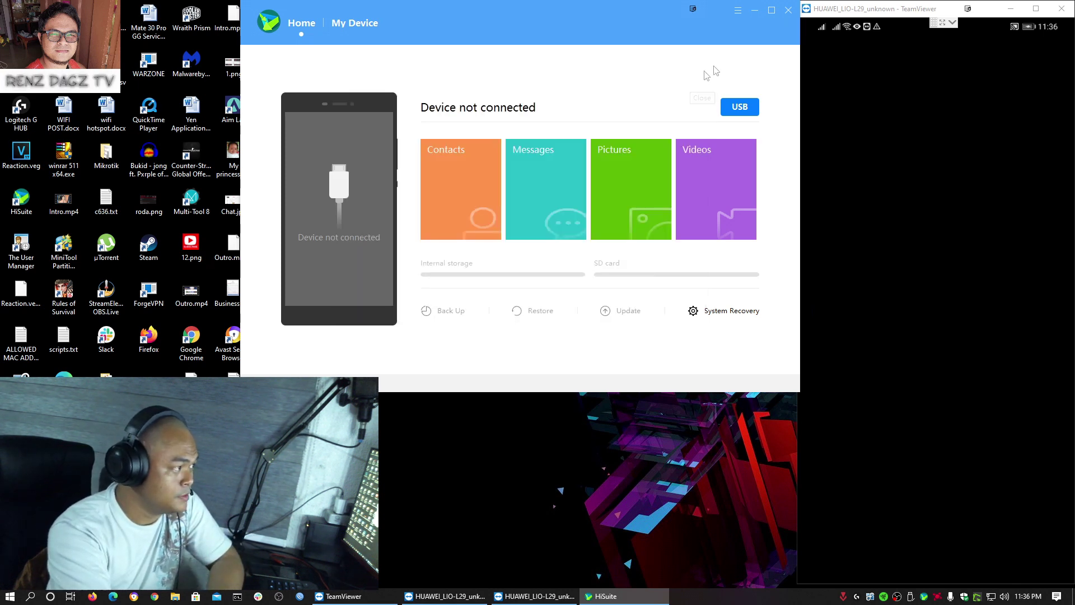
{"action": "left_click", "coordinate": [789, 10]}
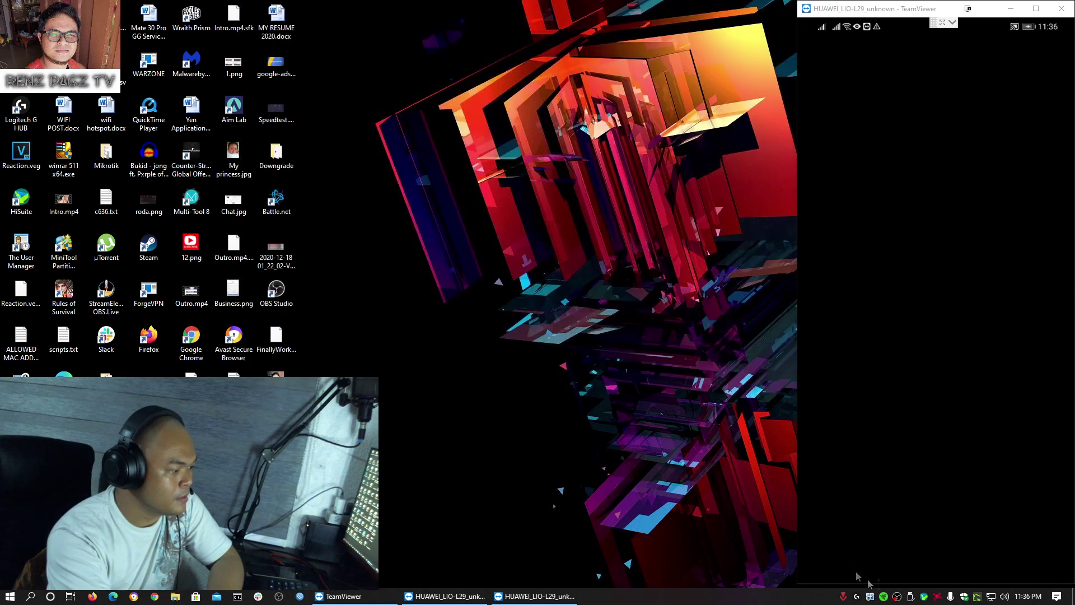
{"action": "right_click", "coordinate": [924, 597]}
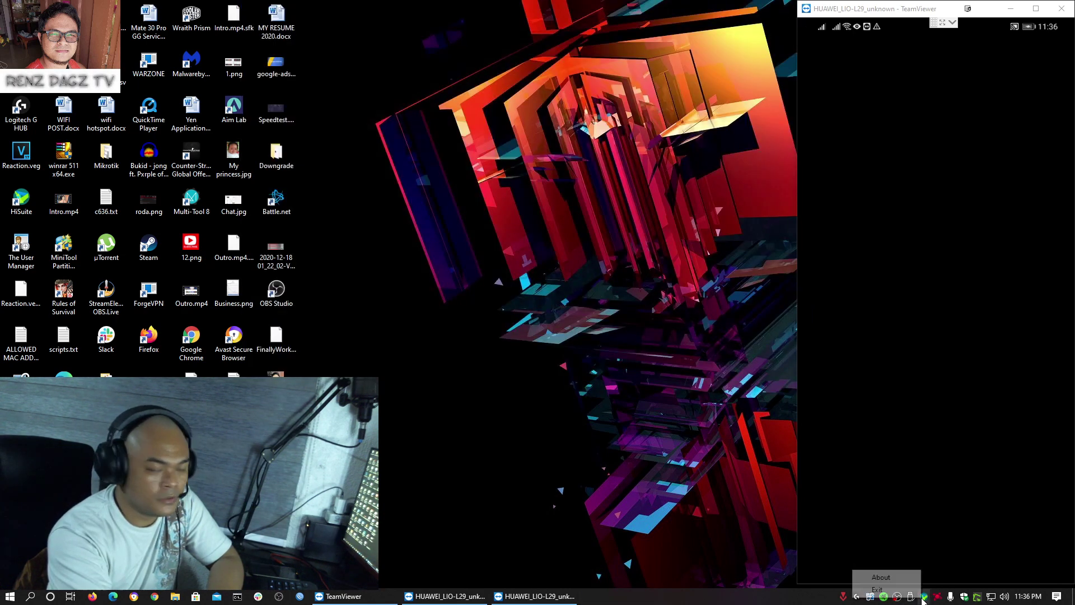
{"action": "left_click", "coordinate": [884, 589]}
{"action": "right_click", "coordinate": [924, 597]}
{"action": "left_click", "coordinate": [885, 589]}
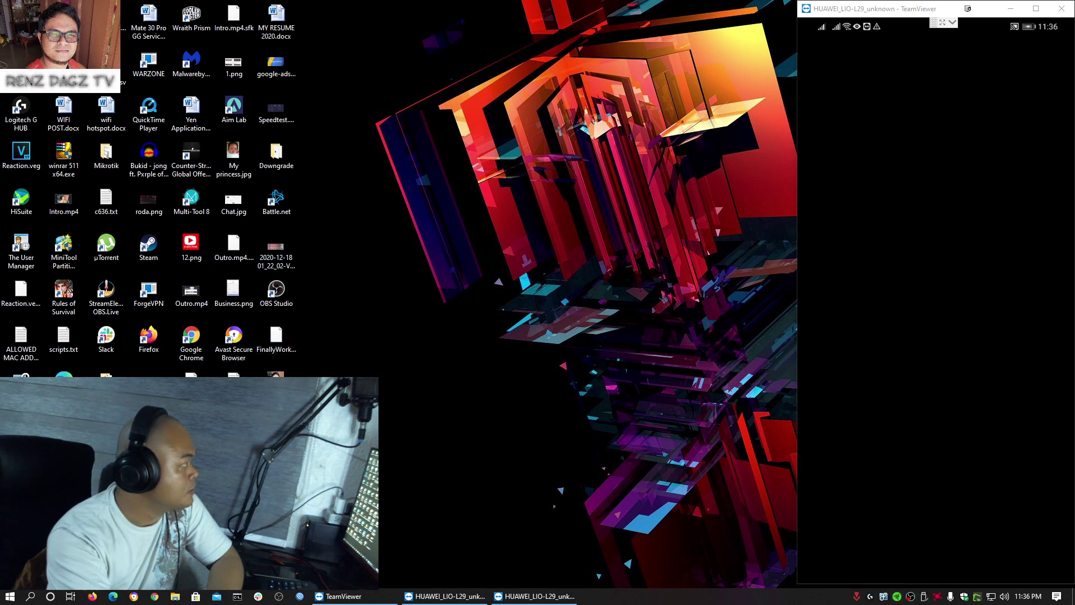
{"action": "double_click", "coordinate": [28, 206]}
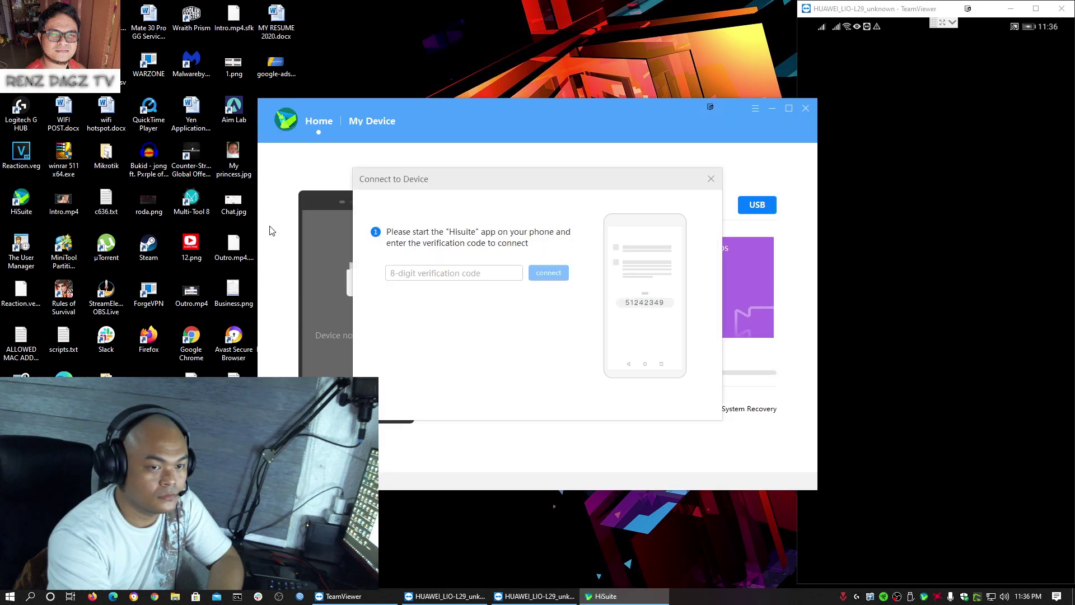
{"action": "left_click", "coordinate": [408, 271]}
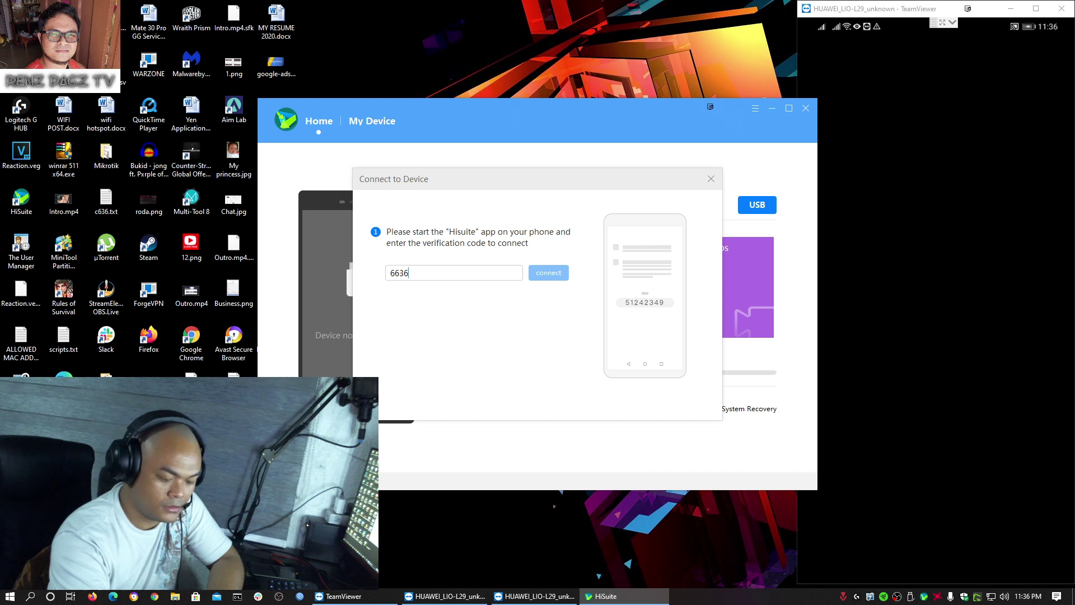
{"action": "type", "text": "7"}
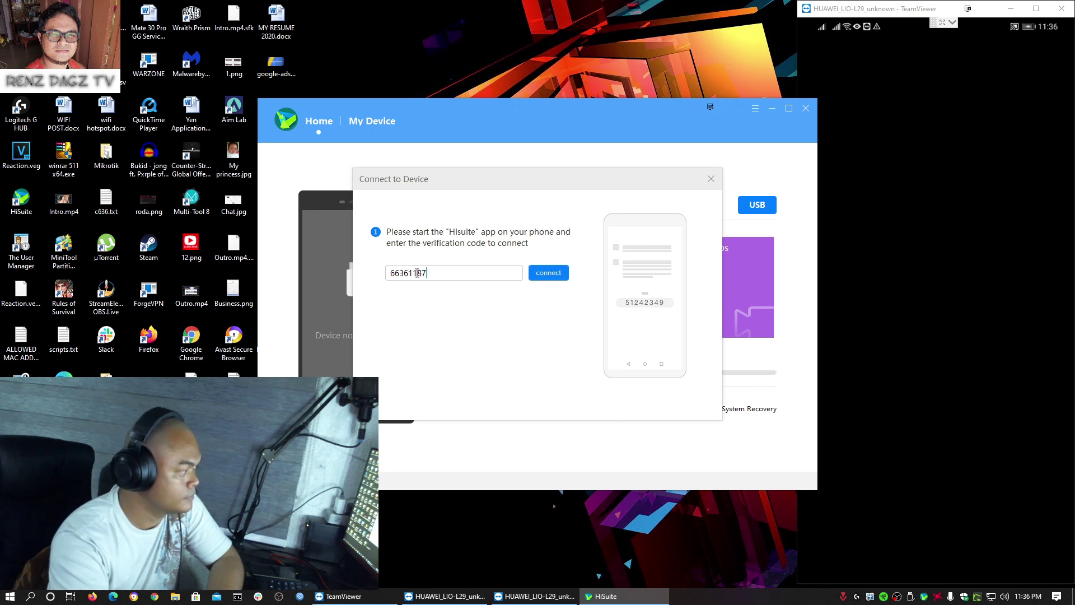
{"action": "key", "text": "Return"}
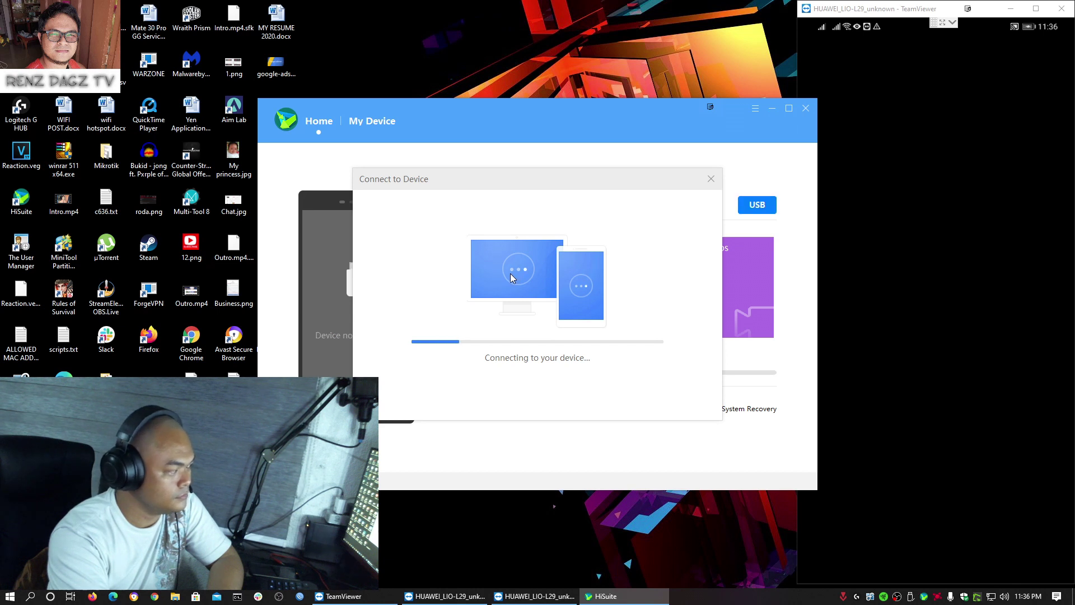
{"action": "left_click", "coordinate": [484, 273]}
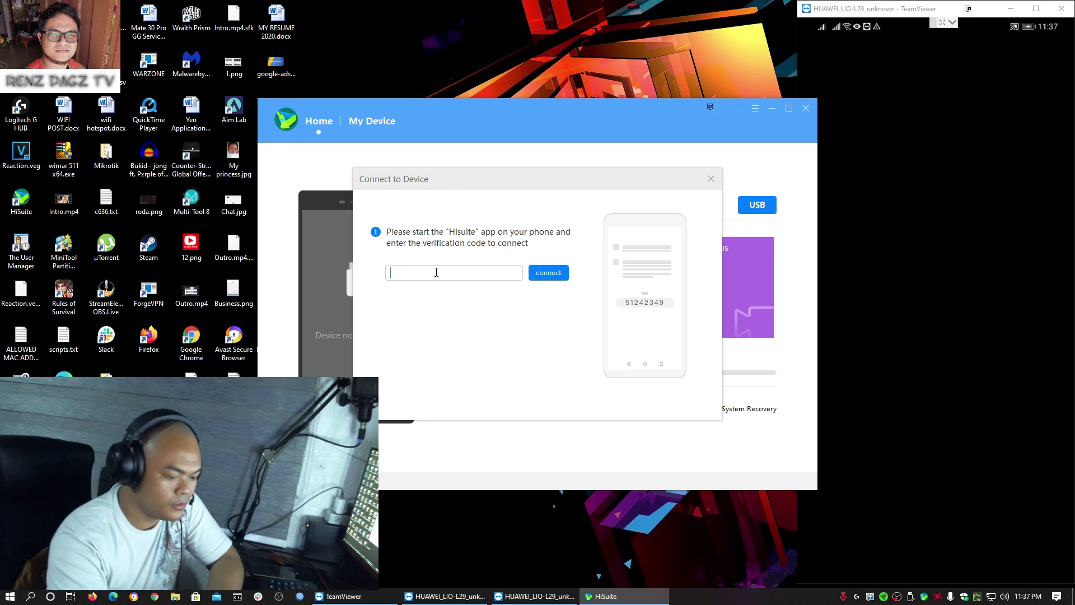
{"action": "type", "text": "114"}
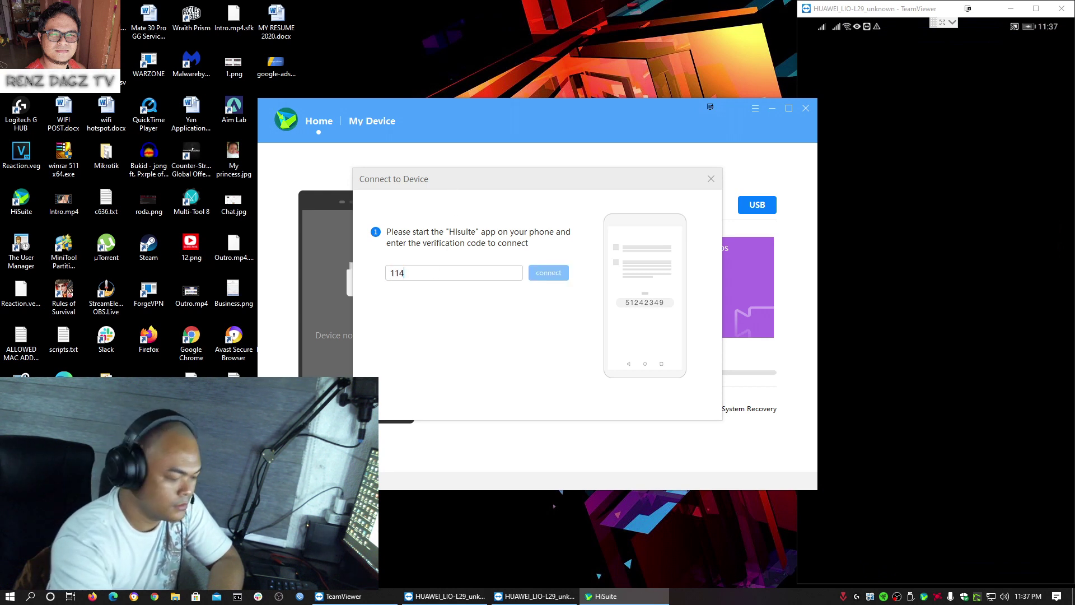
{"action": "key", "text": "BackSpace"}
{"action": "type", "text": "1"}
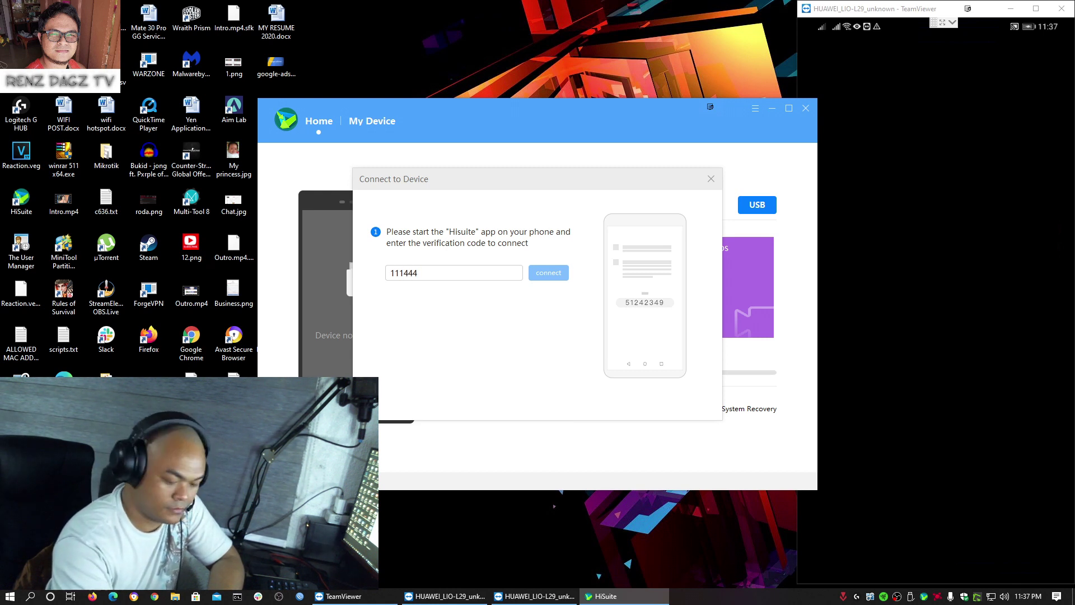
{"action": "type", "text": "22"}
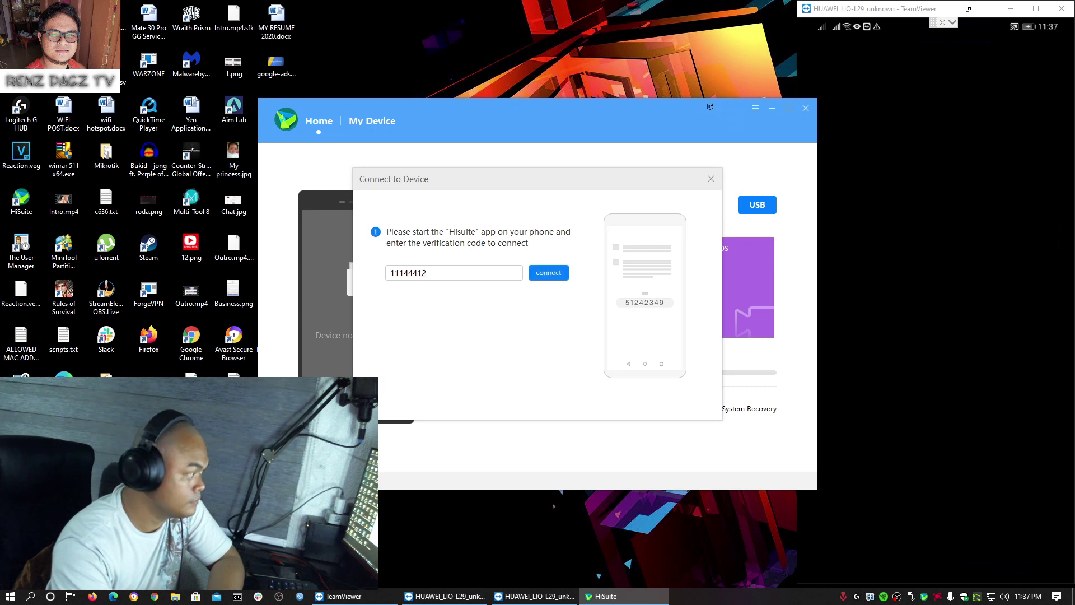
{"action": "left_click", "coordinate": [542, 274]}
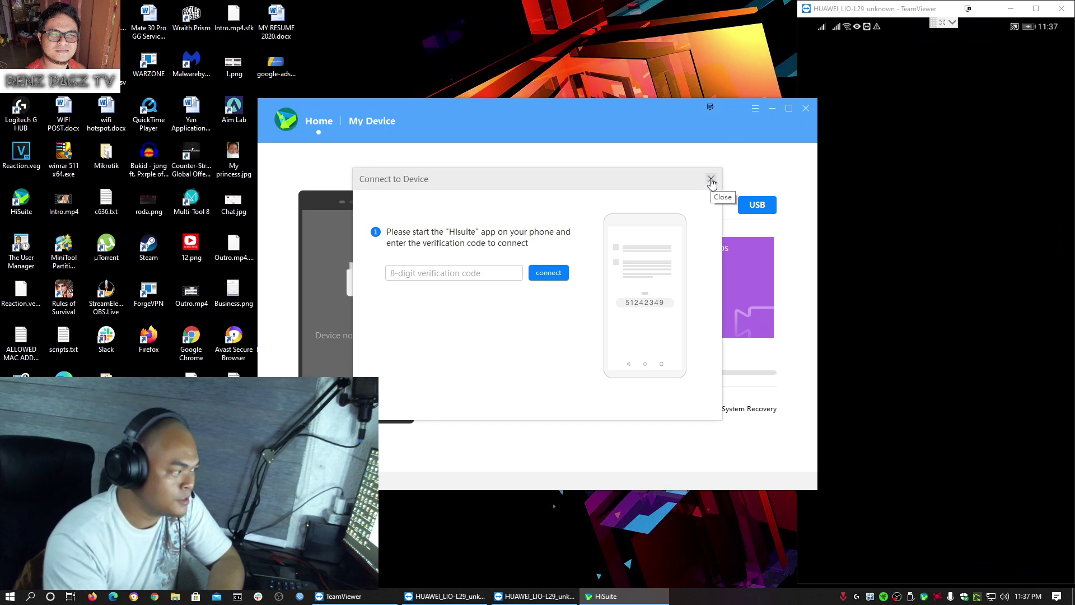
{"action": "left_click", "coordinate": [711, 180]}
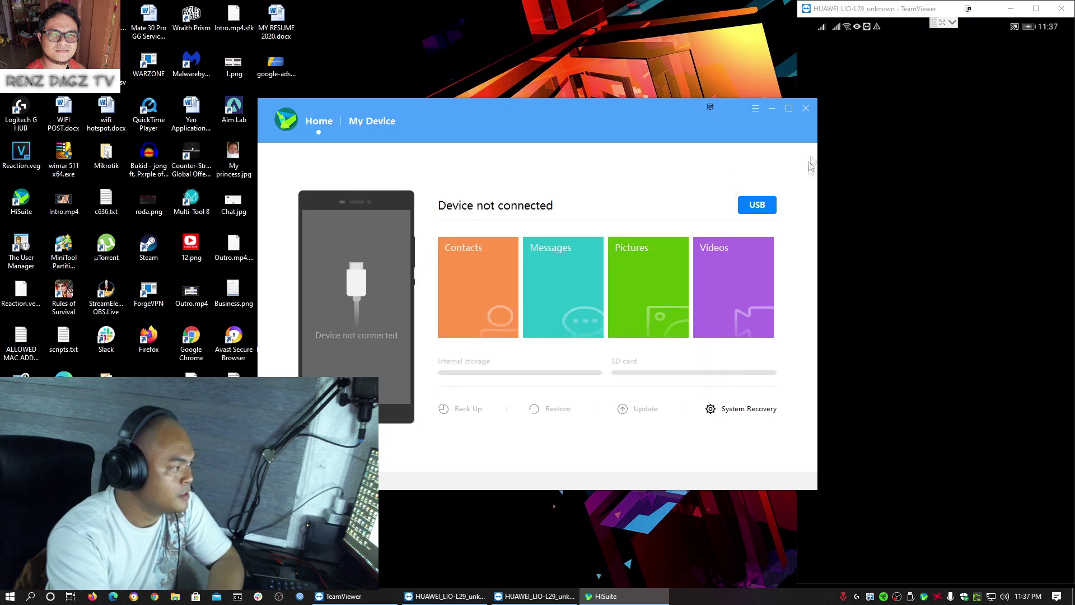
Step: Close the HiSuite window, exit it from the tray, and relaunch it
{"action": "left_click", "coordinate": [805, 108]}
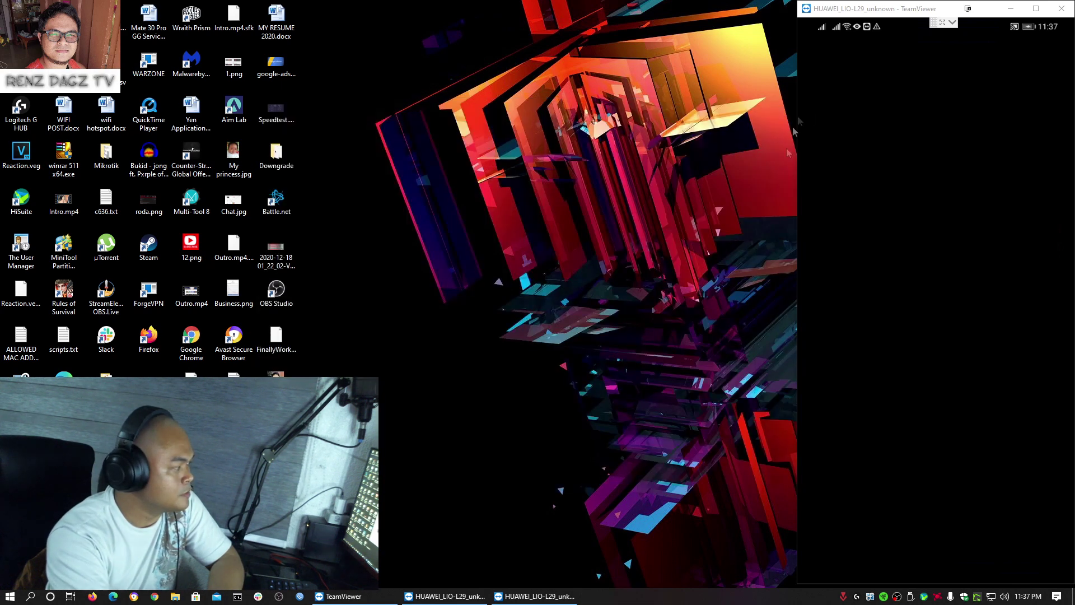
{"action": "right_click", "coordinate": [910, 596]}
{"action": "left_click", "coordinate": [906, 589]}
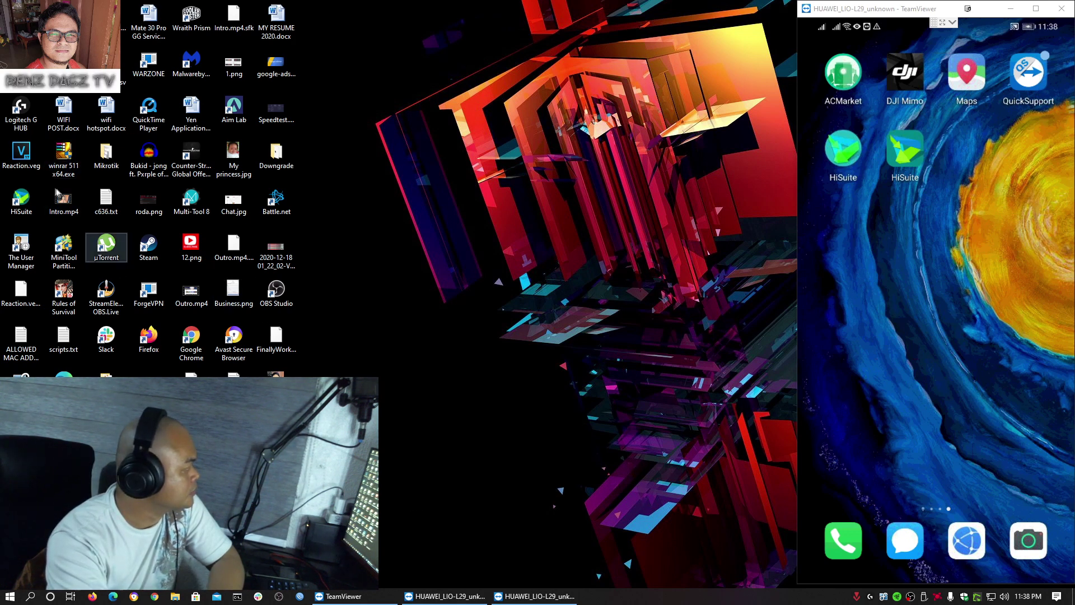
{"action": "double_click", "coordinate": [23, 201]}
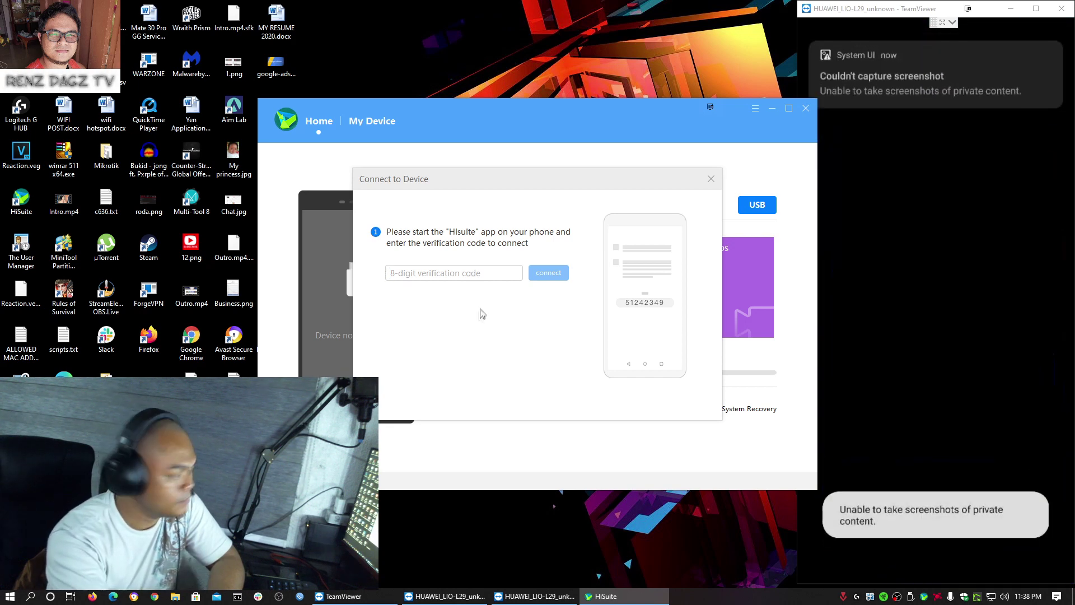
Step: Enter the phone's new 8-digit verification code and connect
{"action": "left_click", "coordinate": [429, 273]}
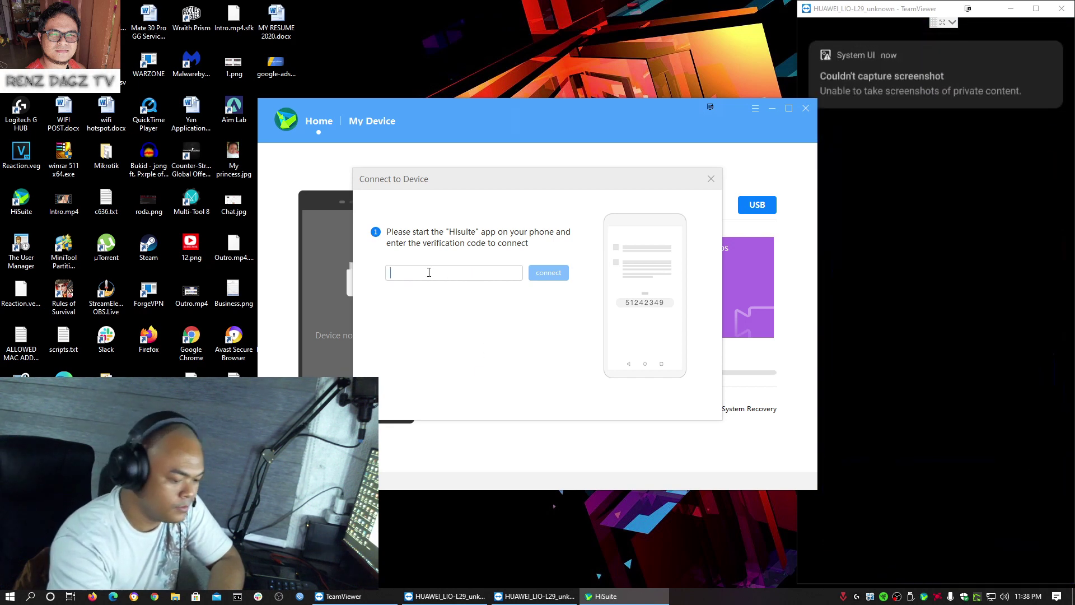
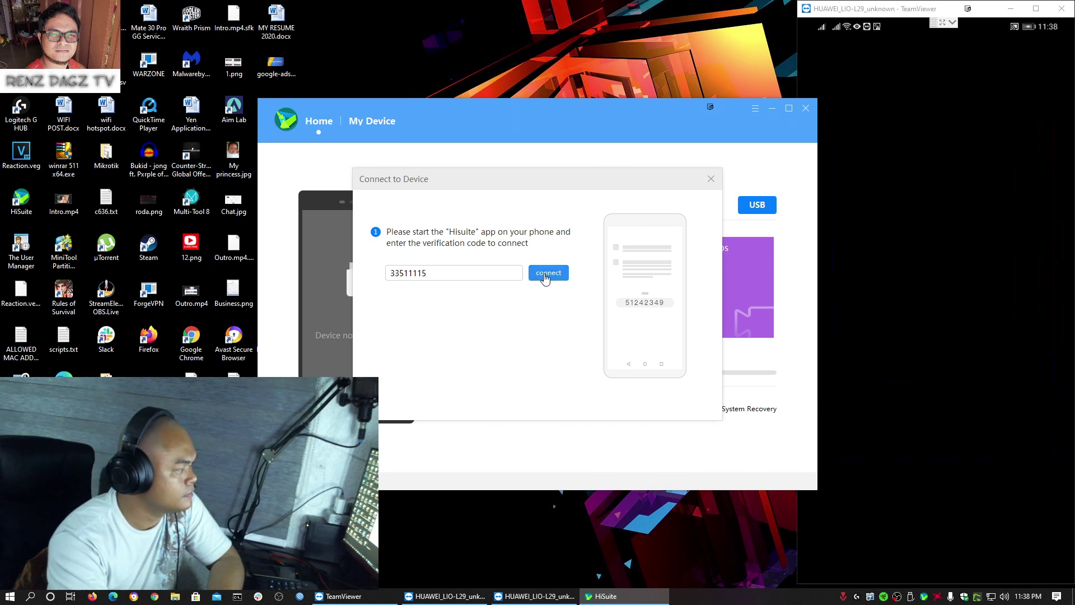
{"action": "left_click", "coordinate": [544, 276]}
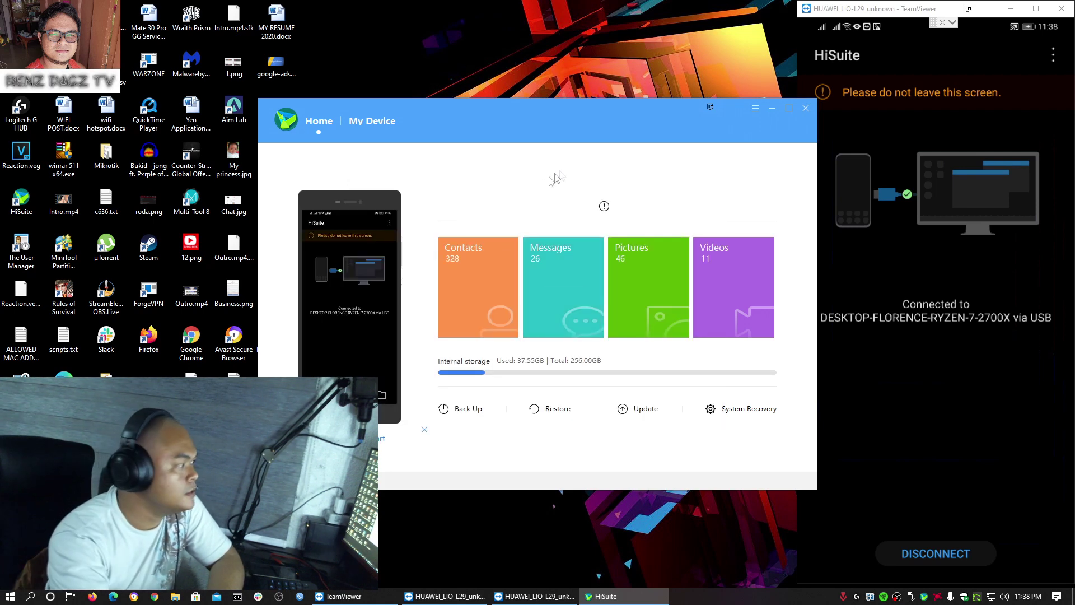
Step: Move the connected HiSuite window up and to the left
{"action": "left_click_drag", "start_coordinate": [570, 107], "coordinate": [515, 89]}
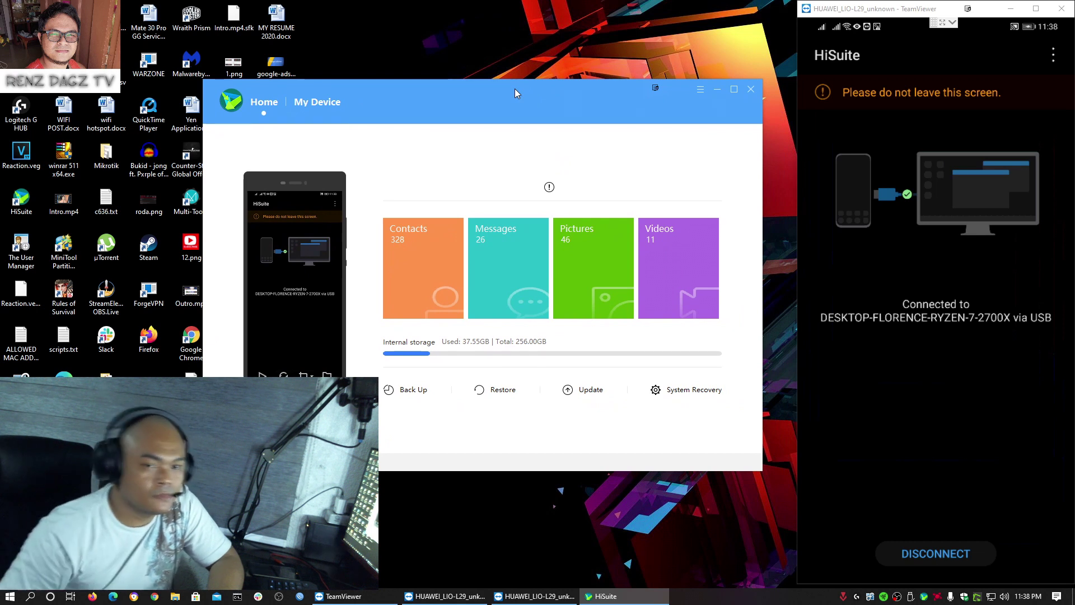
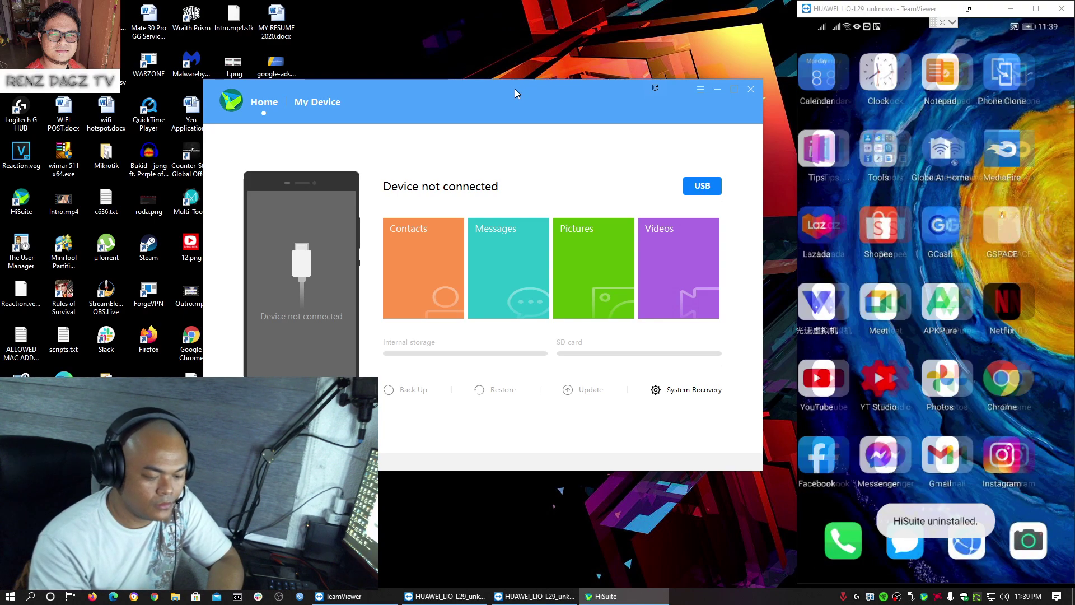
Step: Restart HiSuite by closing it and relaunching it from its desktop icon
{"action": "left_click", "coordinate": [750, 90]}
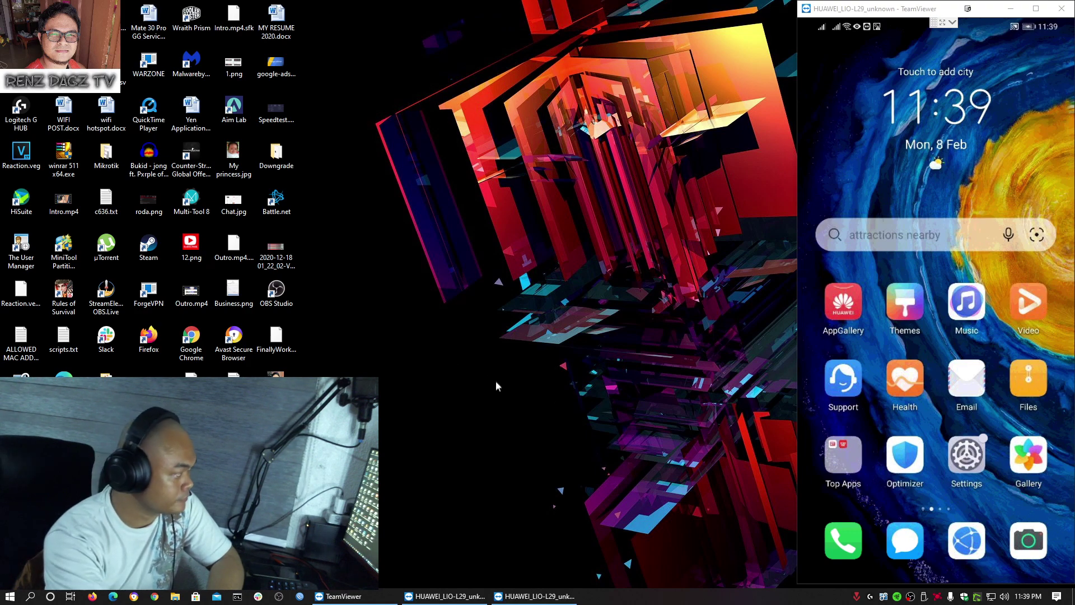
{"action": "double_click", "coordinate": [23, 201]}
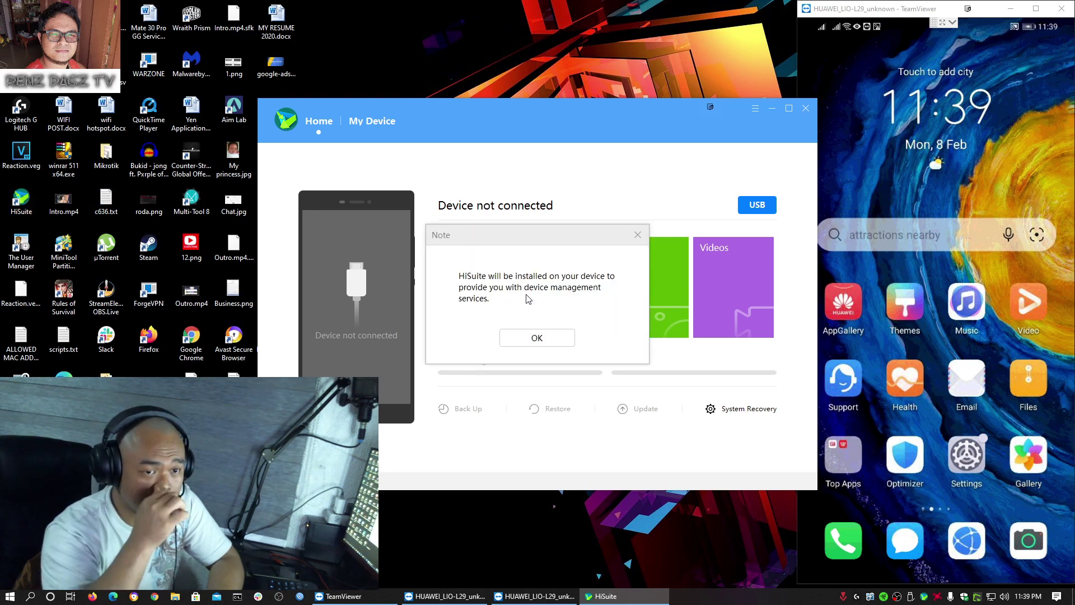
Step: Dismiss the install note and connect the phone over USB using the verification code shown on it
{"action": "left_click", "coordinate": [527, 338]}
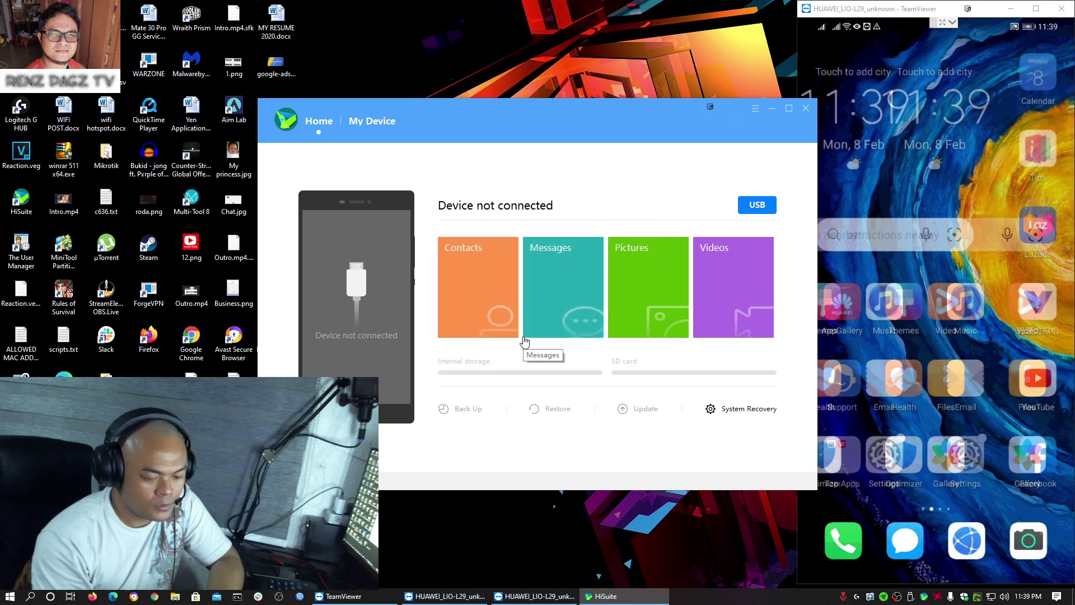
{"action": "left_click", "coordinate": [525, 339]}
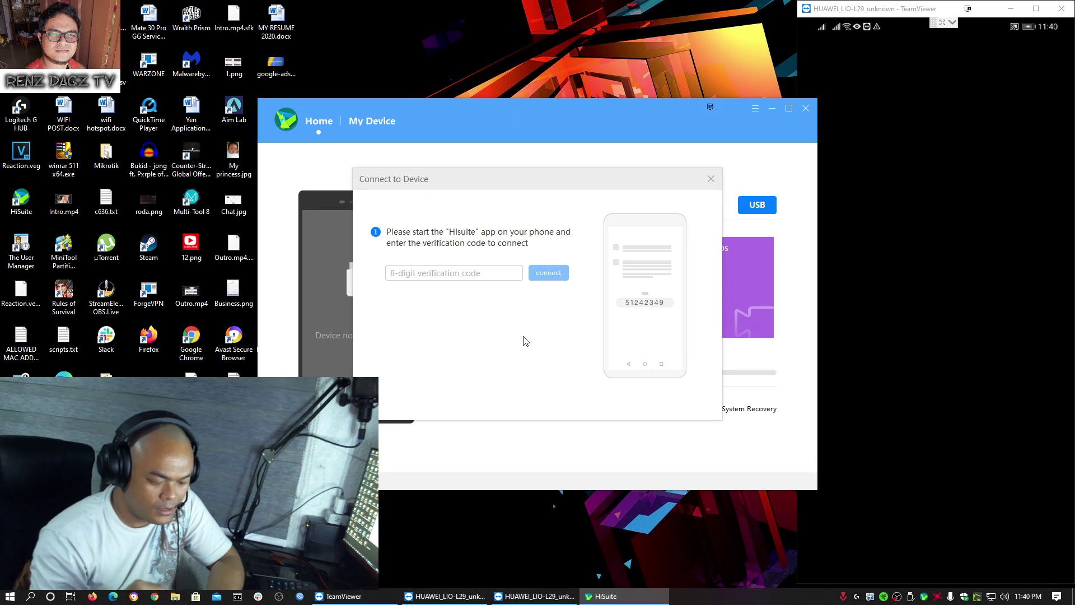
{"action": "left_click", "coordinate": [444, 272]}
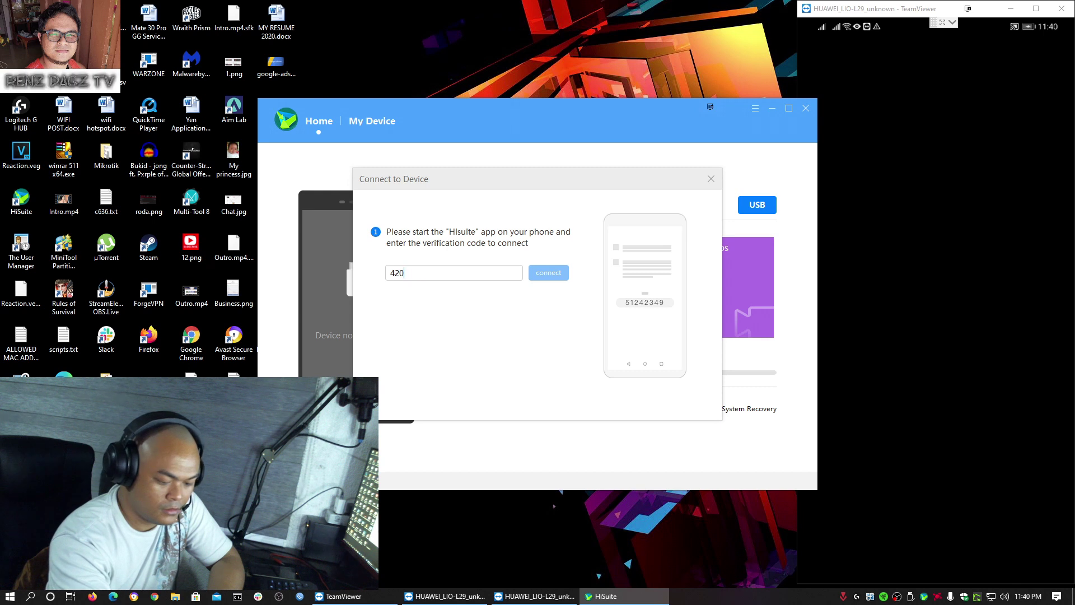
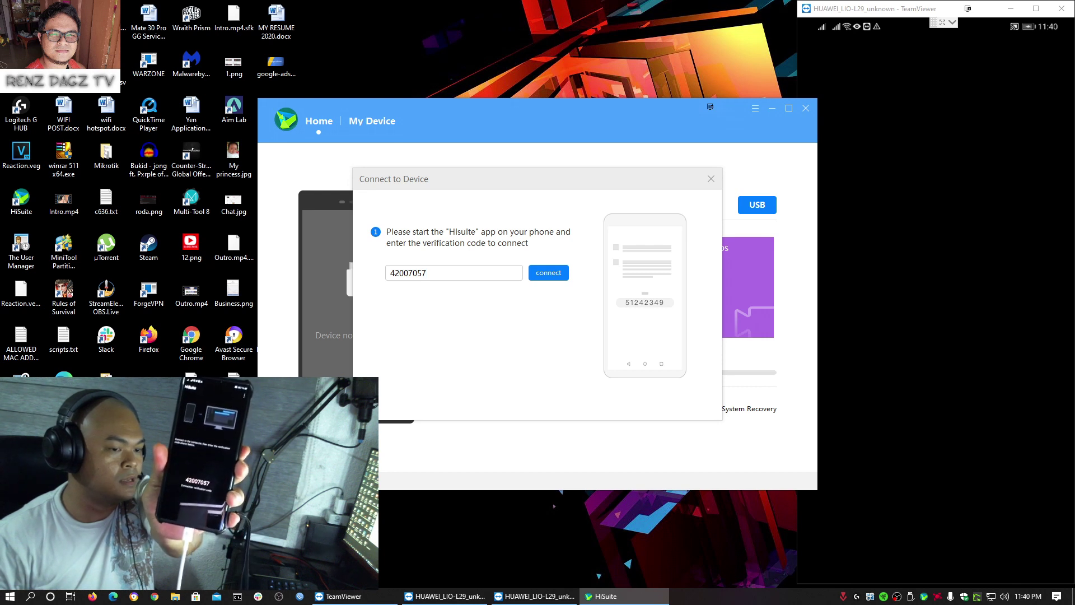
{"action": "left_click", "coordinate": [546, 275]}
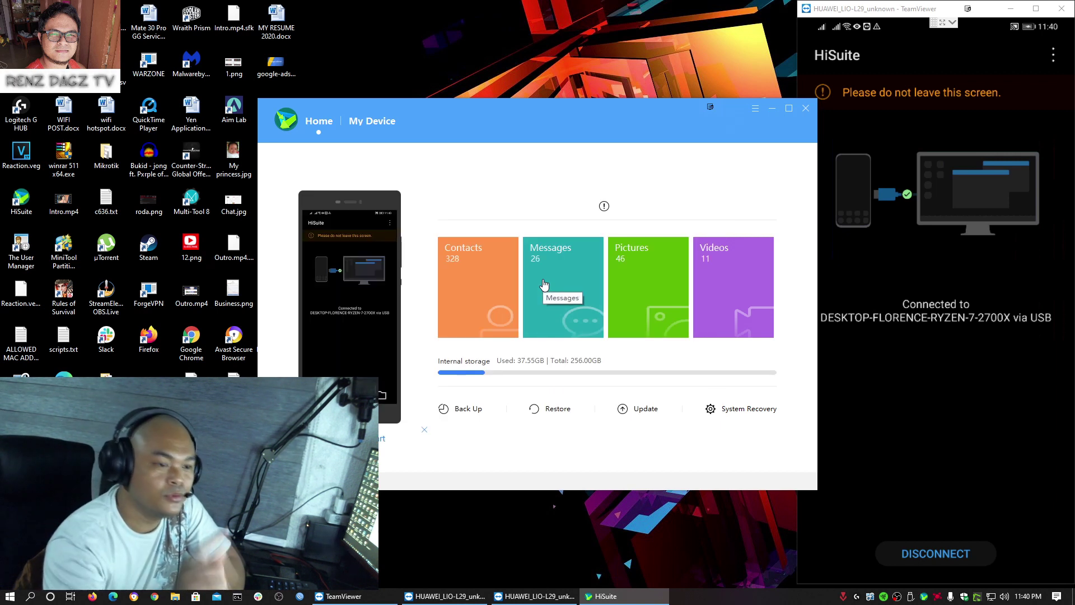
Step: Launch HiSuite Proxy.exe from the Downloads > Downgrade > HiSutie.Proxy folder
{"action": "left_click_drag", "start_coordinate": [542, 109], "coordinate": [510, 82]}
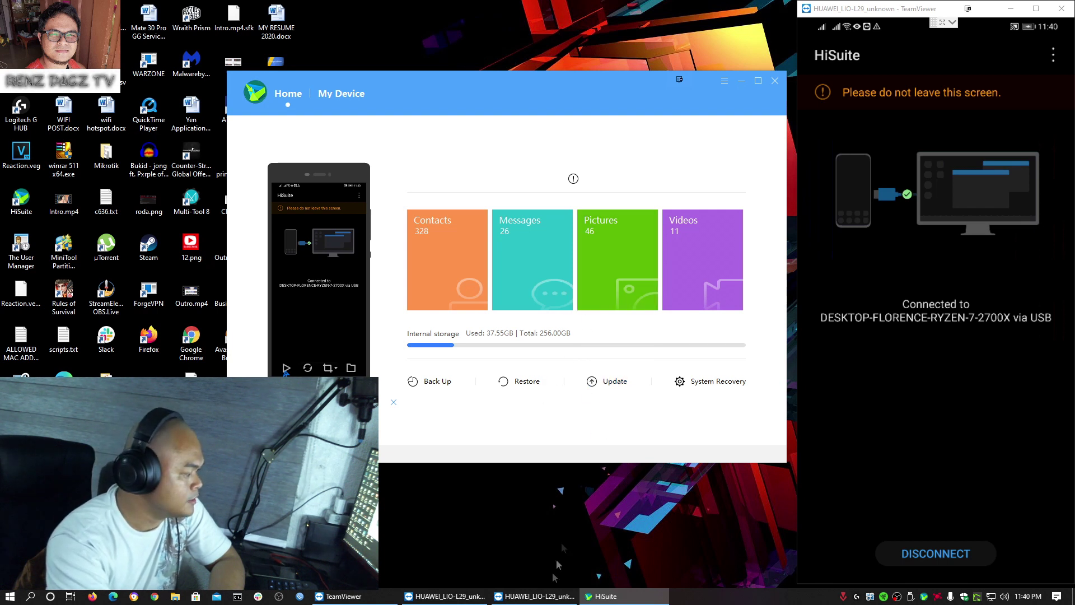
{"action": "left_click", "coordinate": [175, 597]}
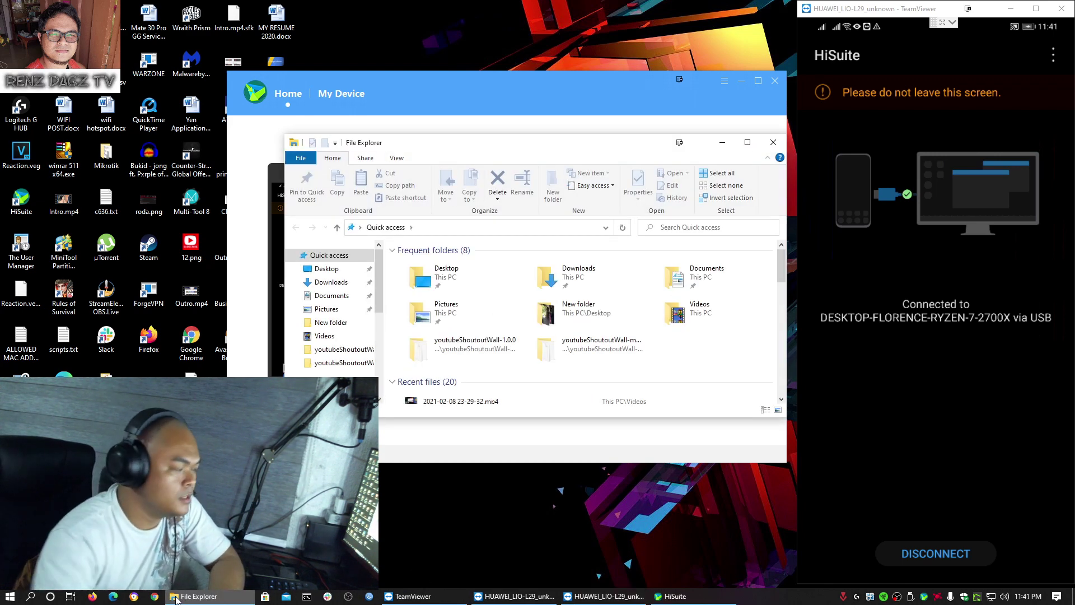
{"action": "scroll", "coordinate": [338, 329], "scroll_direction": "down", "scroll_amount": 2}
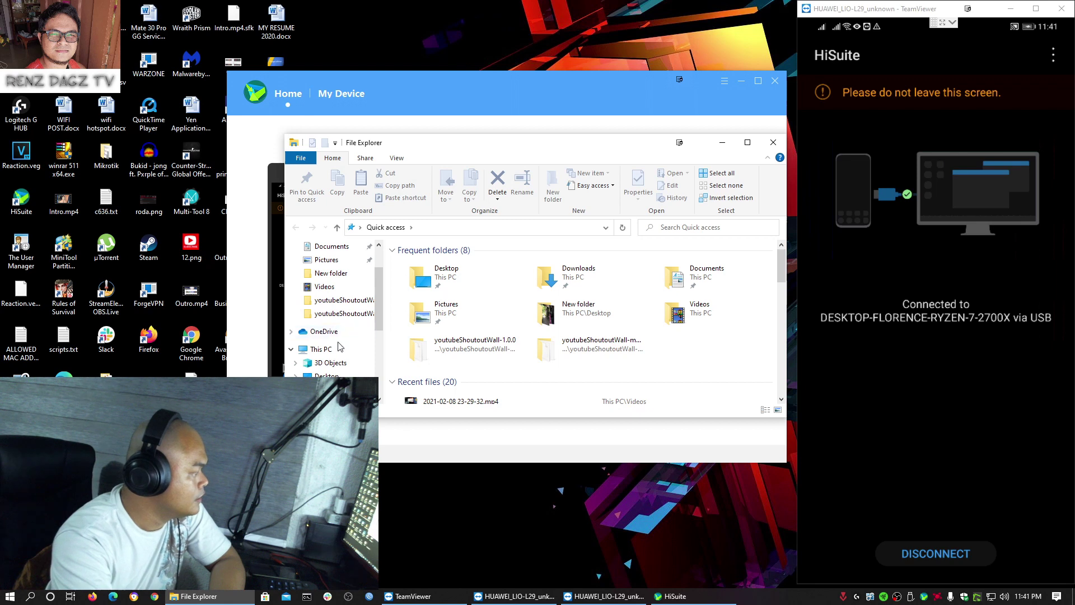
{"action": "scroll", "coordinate": [340, 330], "scroll_direction": "up", "scroll_amount": 2}
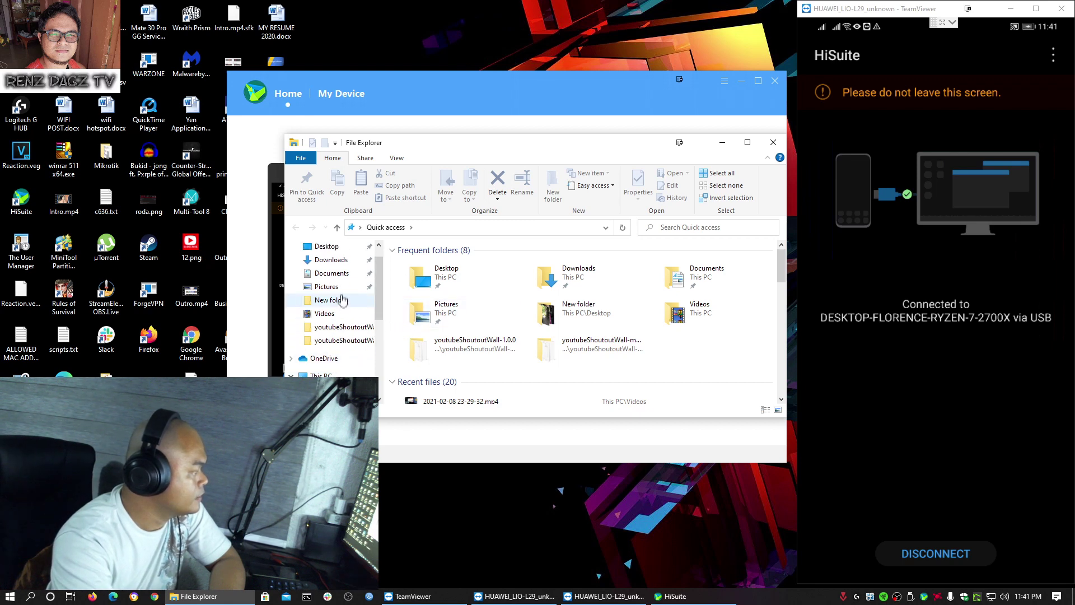
{"action": "left_click", "coordinate": [331, 260]}
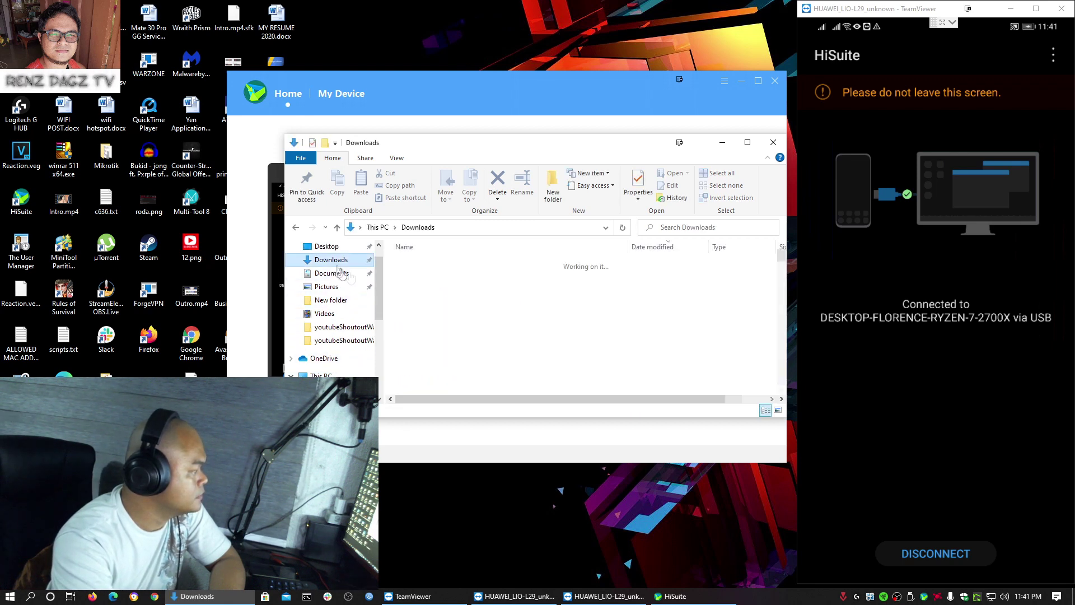
{"action": "double_click", "coordinate": [432, 304]}
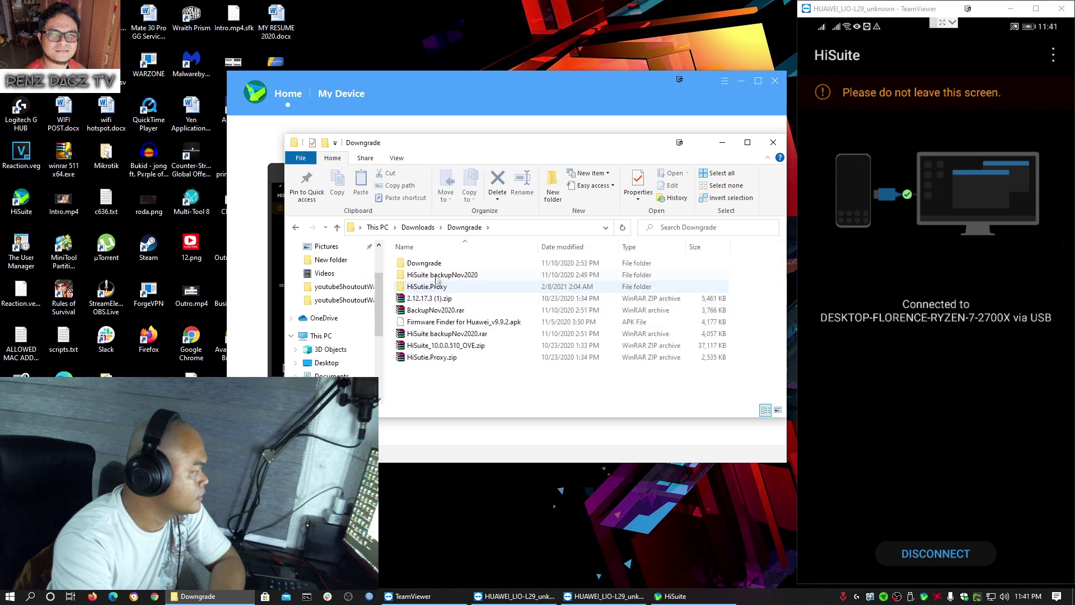
{"action": "double_click", "coordinate": [437, 286]}
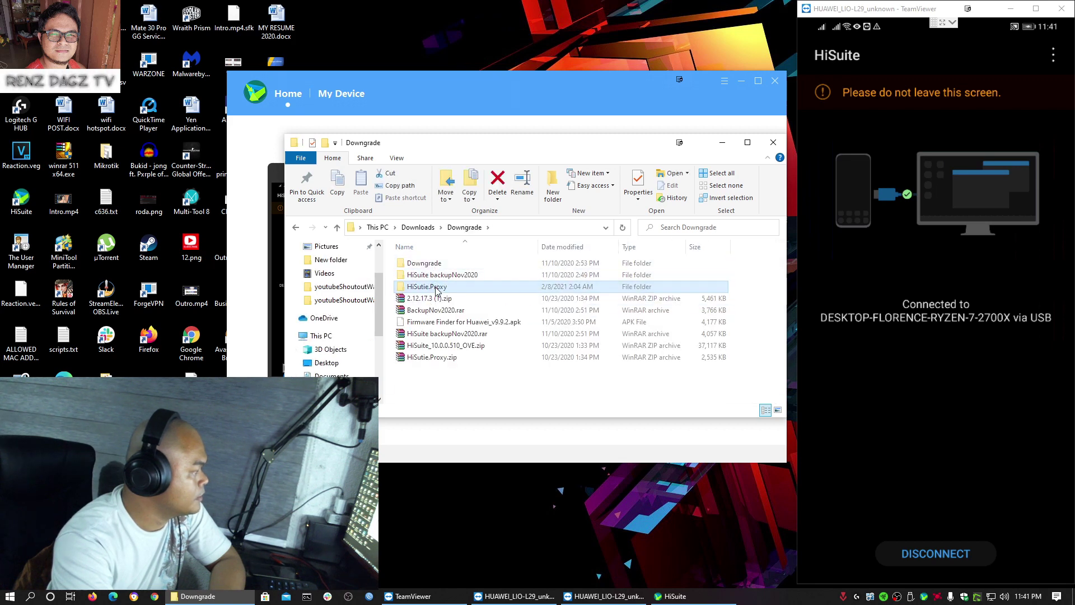
{"action": "double_click", "coordinate": [442, 287]}
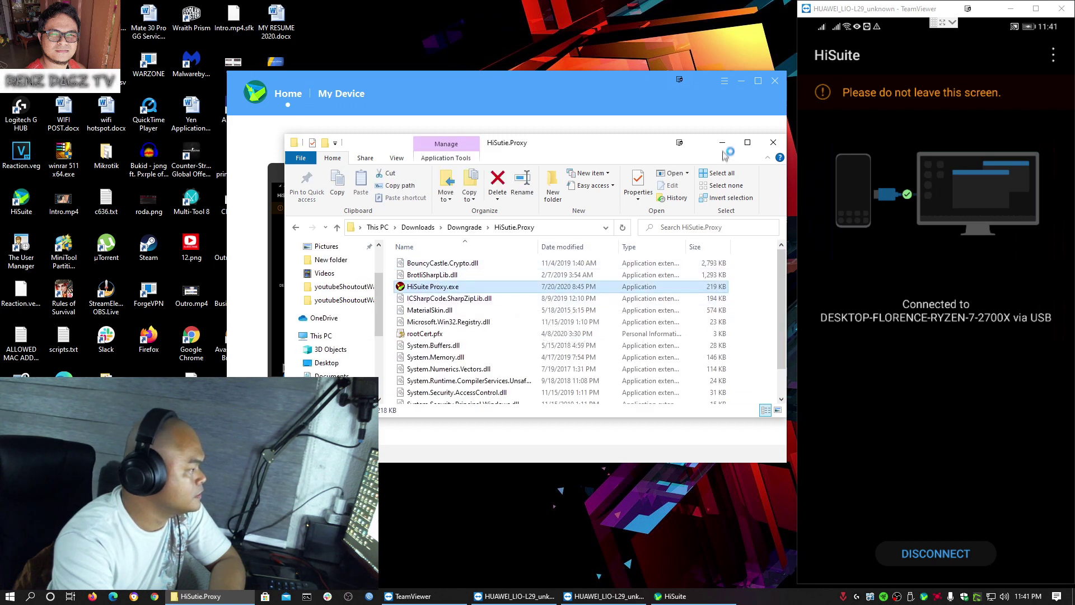
Step: Close File Explorer and clear the Package URL, CUST PKG and Preloaded PKG addresses in HiSuite Proxy
{"action": "left_click", "coordinate": [772, 144]}
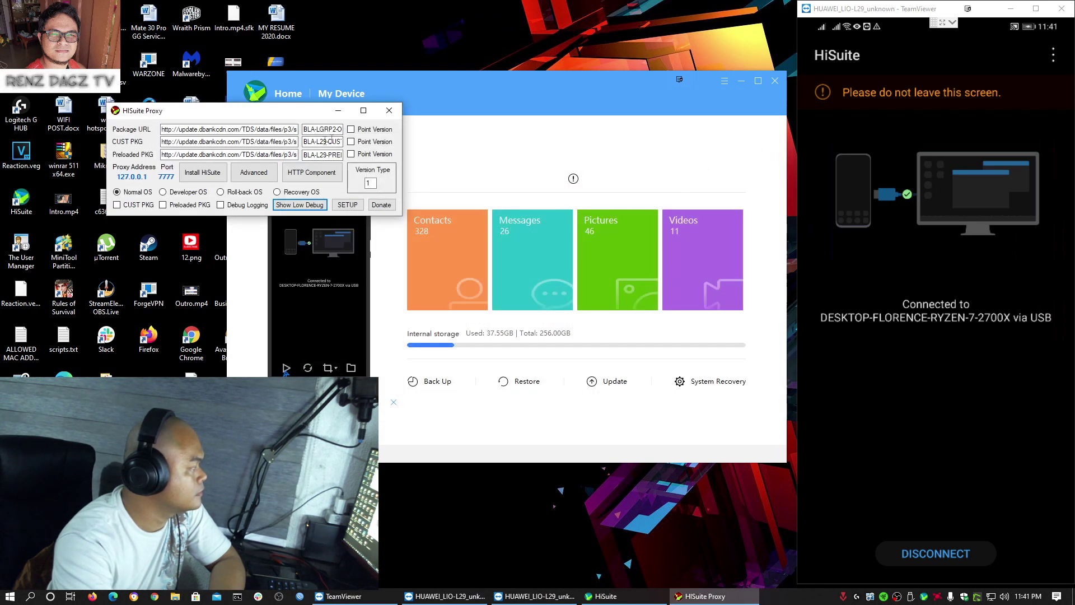
{"action": "double_click", "coordinate": [242, 131]}
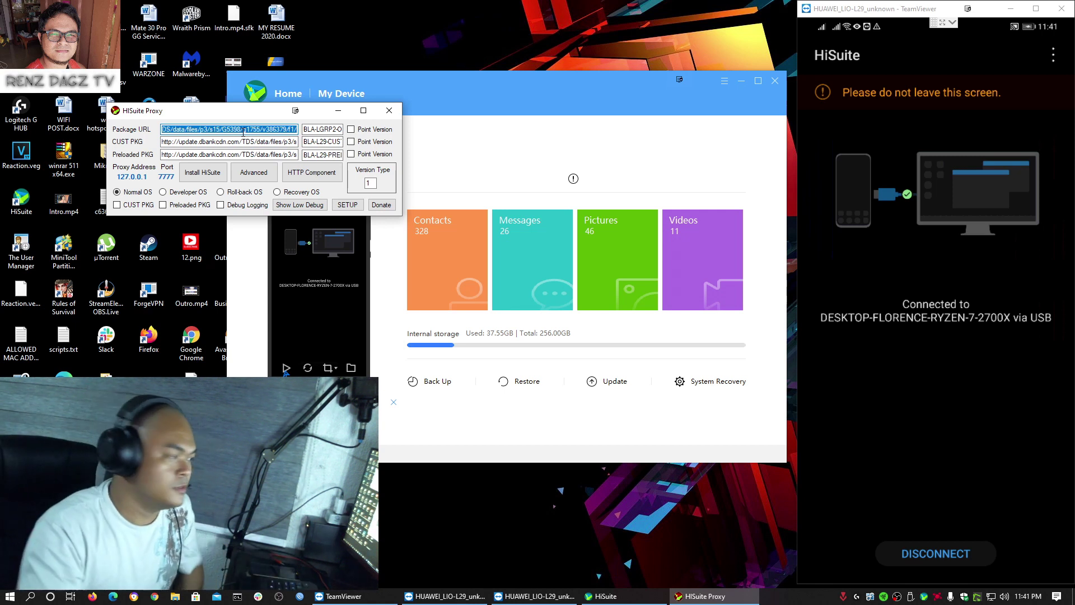
{"action": "key", "text": "BackSpace"}
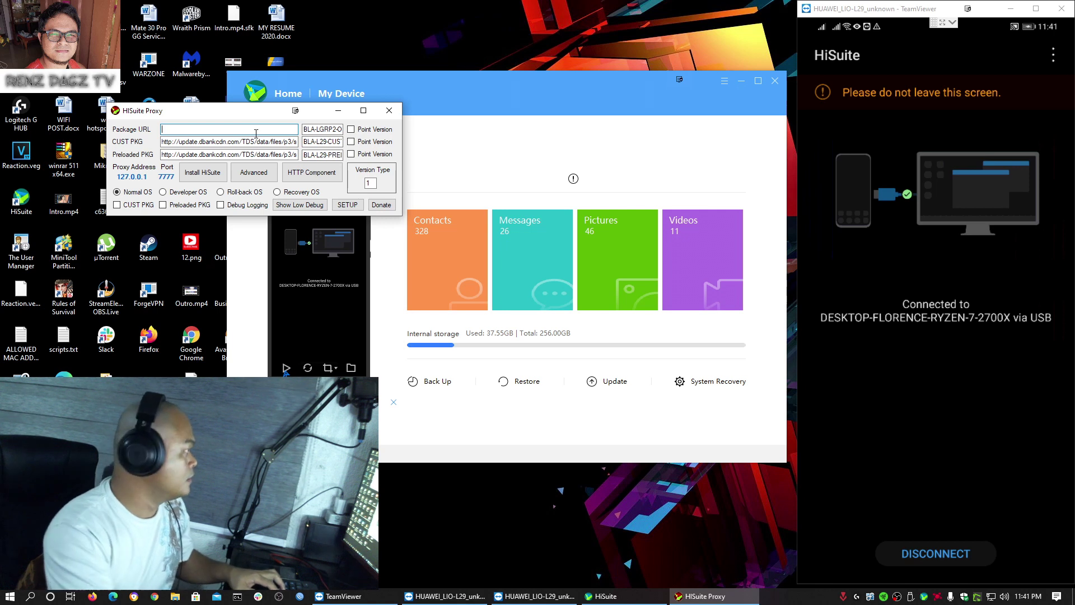
{"action": "double_click", "coordinate": [247, 141]}
{"action": "key", "text": "BackSpace"}
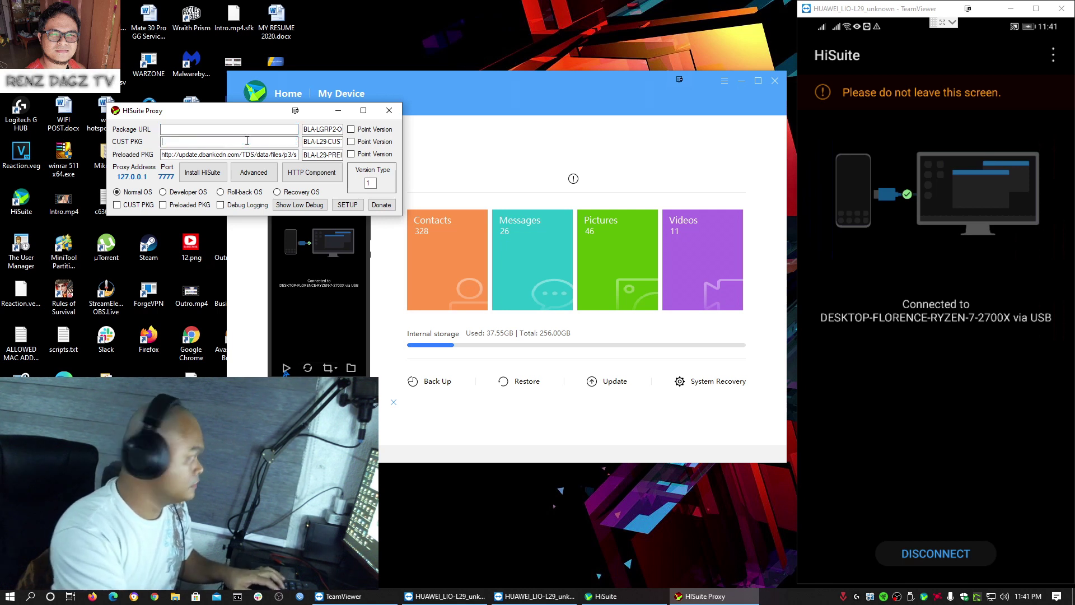
{"action": "double_click", "coordinate": [237, 155]}
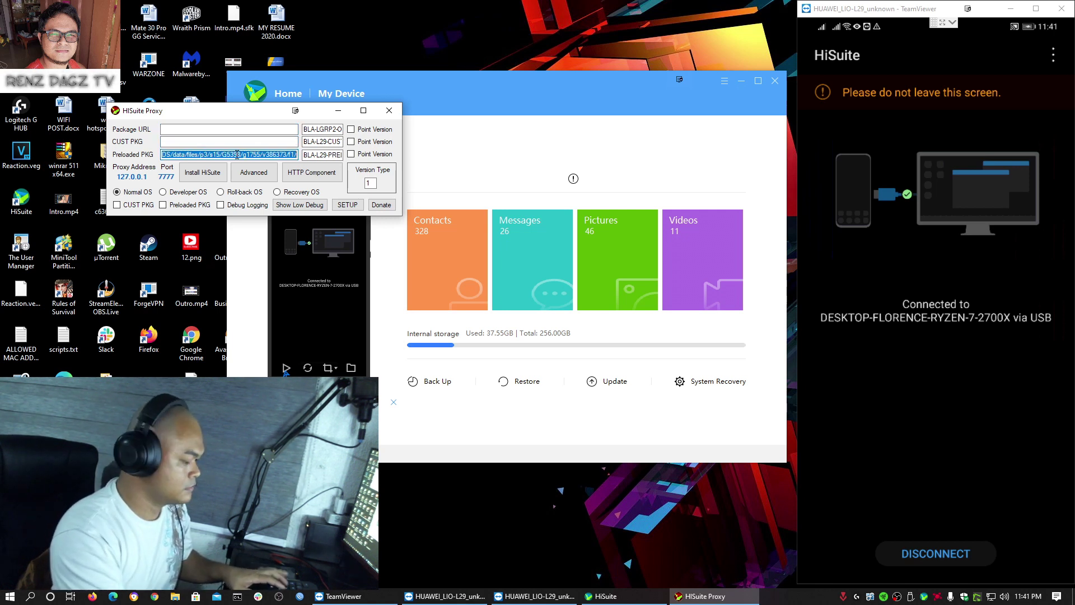
{"action": "key", "text": "BackSpace"}
Step: Clear the version names for Package URL, CUST PKG and Preloaded PKG
{"action": "double_click", "coordinate": [327, 128]}
{"action": "key", "text": "BackSpace"}
{"action": "double_click", "coordinate": [328, 142]}
{"action": "key", "text": "BackSpace"}
{"action": "double_click", "coordinate": [327, 155]}
{"action": "key", "text": "BackSpace"}
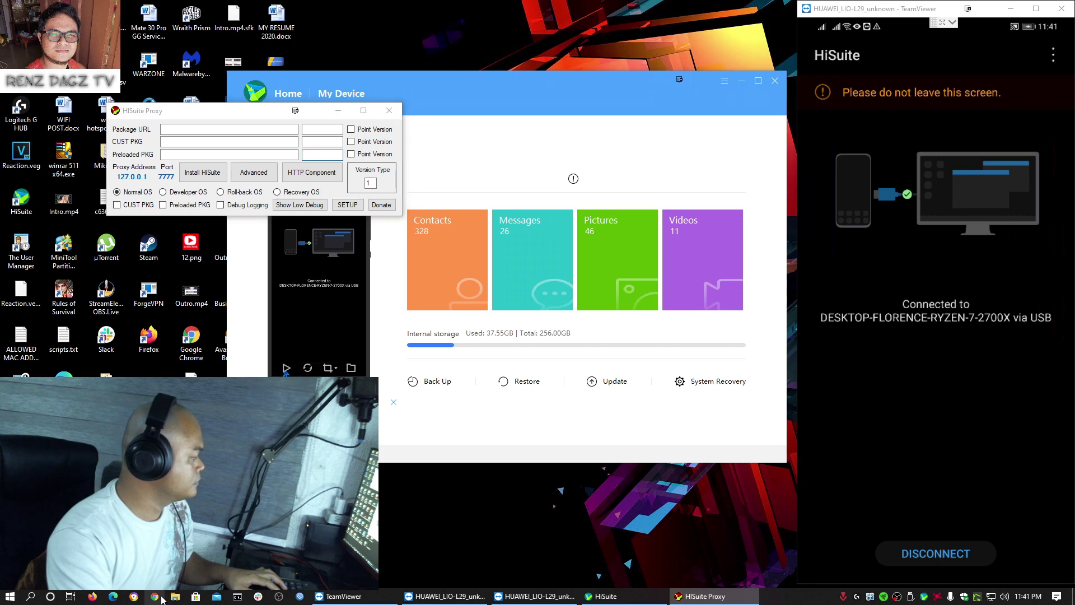
{"action": "left_click", "coordinate": [156, 597]}
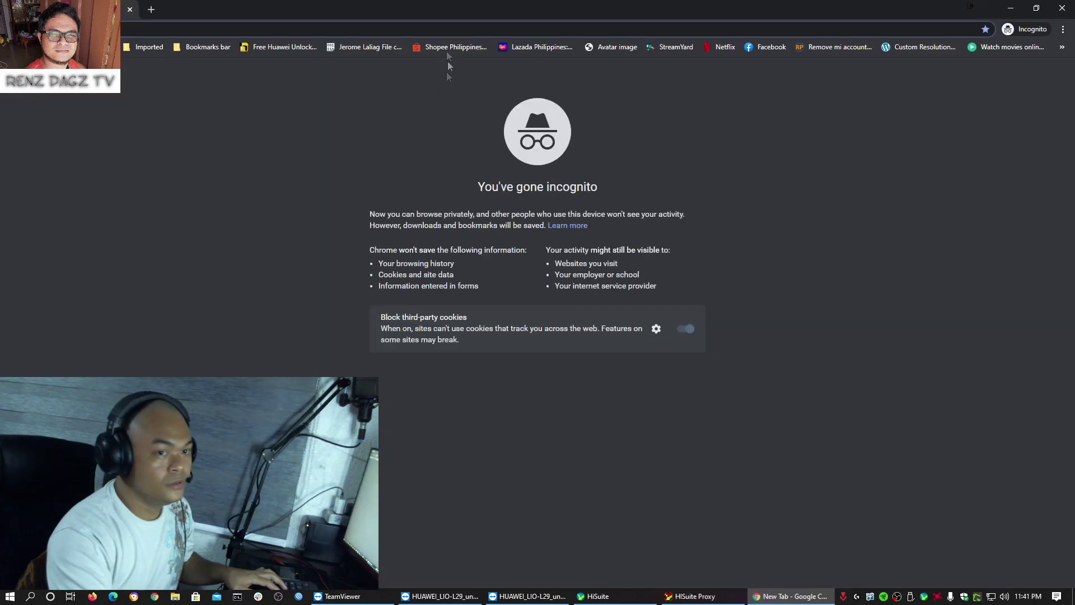
Step: Find the 4.29GB EMUI 11.0.0.175 full-package filelist link in the teammt.ru online firmware database
{"action": "left_click", "coordinate": [361, 27]}
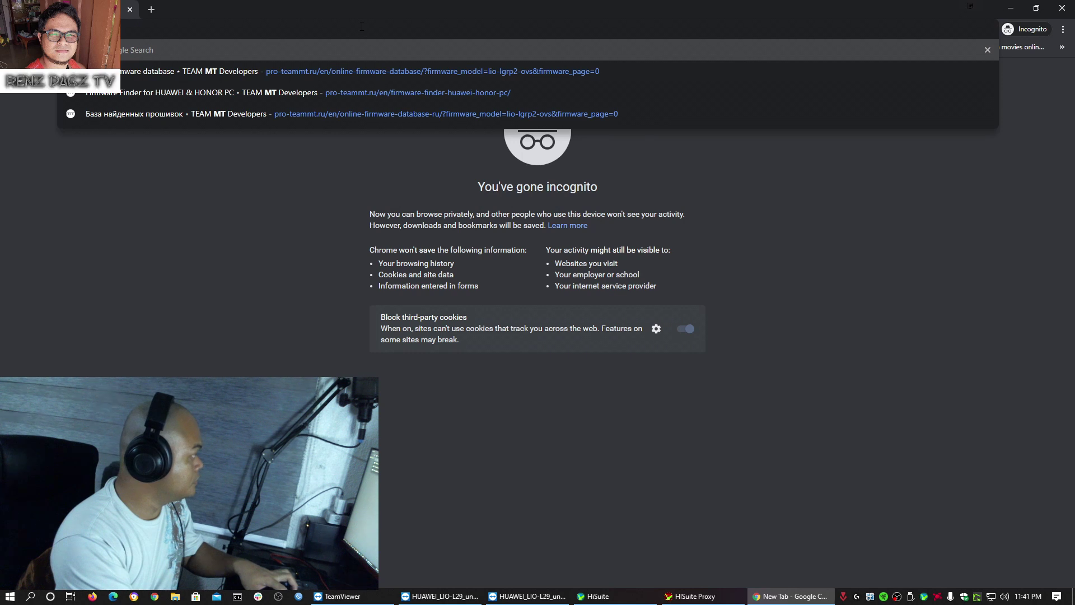
{"action": "type", "text": "online da"}
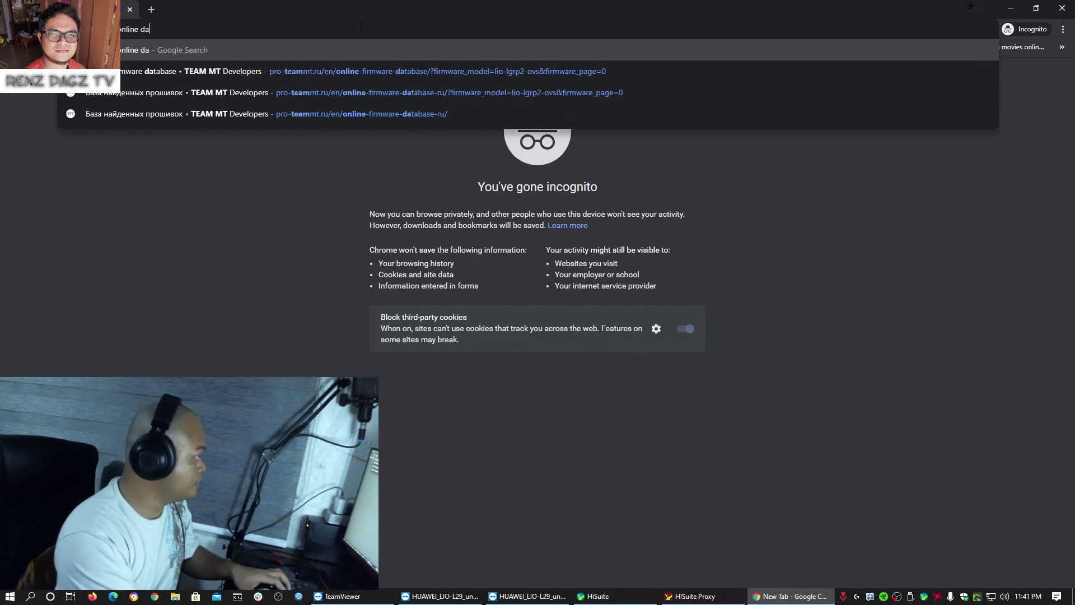
{"action": "left_click", "coordinate": [379, 69]}
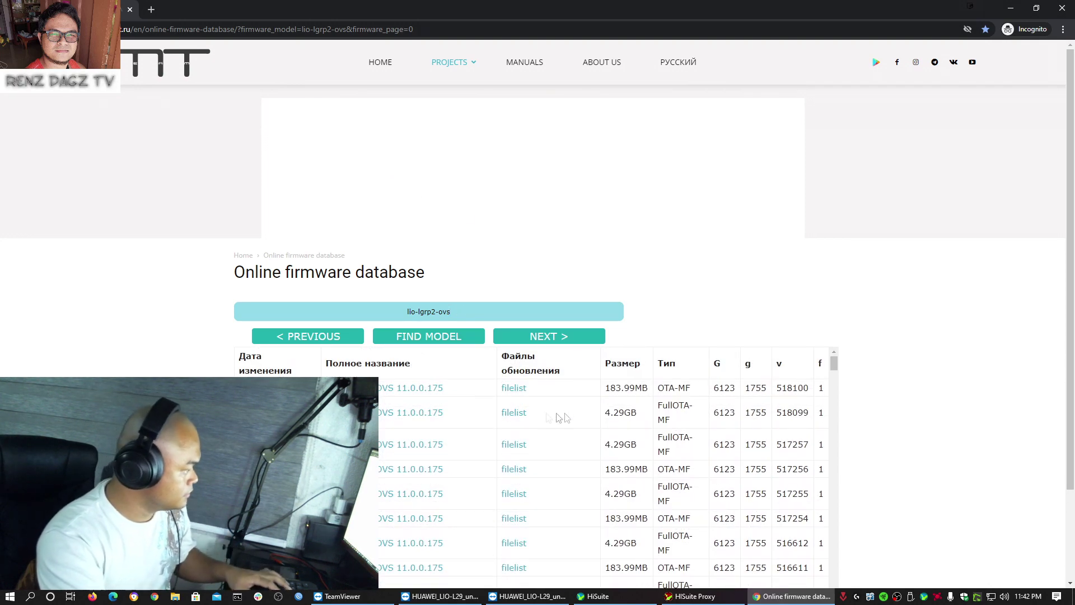
{"action": "left_click", "coordinate": [513, 412]}
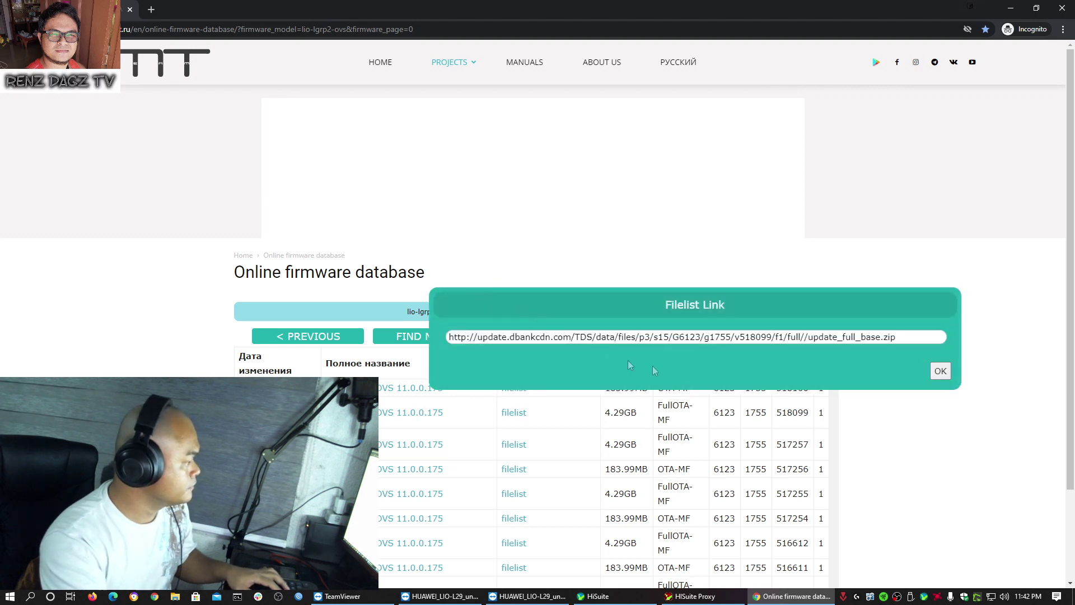
{"action": "triple_click", "coordinate": [727, 336]}
{"action": "left_click", "coordinate": [620, 597]}
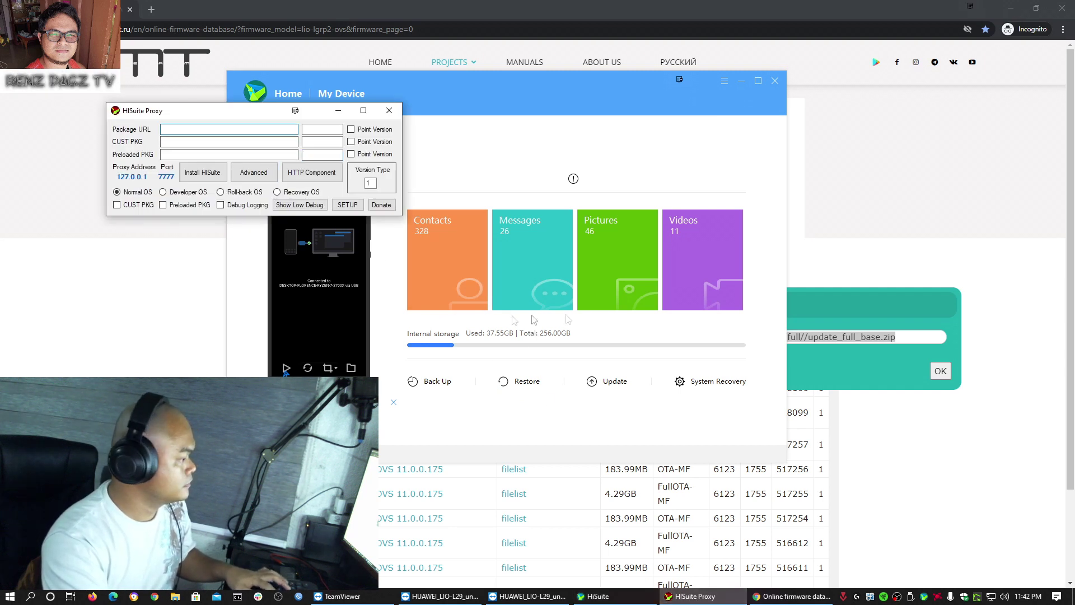
Step: Paste the v518099 full-package firmware link into HiSuite Proxy's Package URL field
{"action": "left_click", "coordinate": [855, 340]}
{"action": "left_click_drag", "start_coordinate": [895, 337], "coordinate": [449, 338]}
{"action": "key", "text": "ctrl+c"}
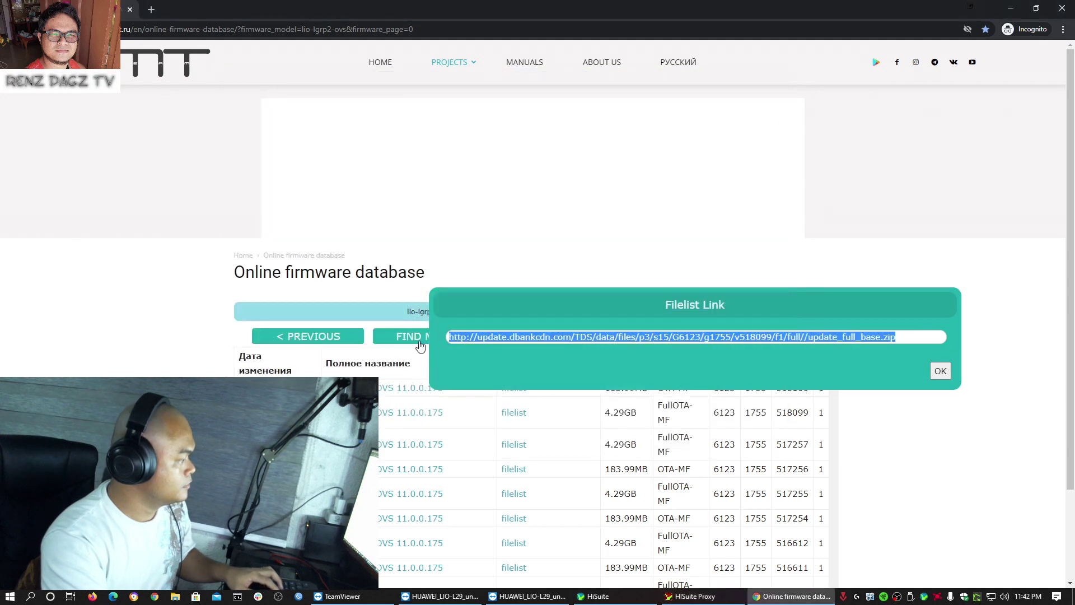
{"action": "left_click", "coordinate": [701, 598]}
{"action": "key", "text": "ctrl+v"}
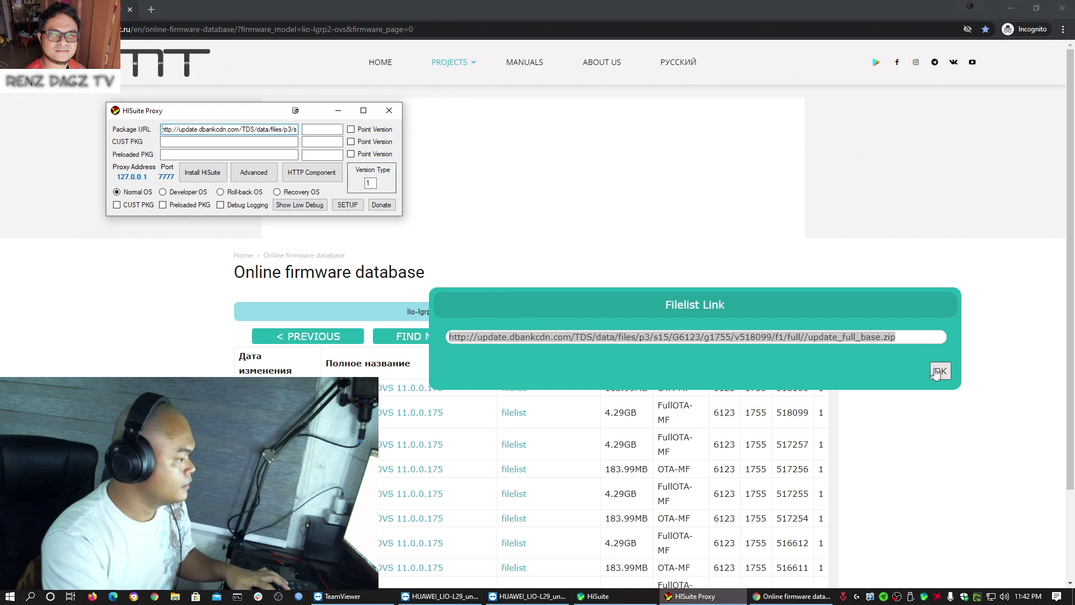
{"action": "left_click", "coordinate": [940, 371]}
Step: Enter version 11.0.0.175 in the package version field and tick Point Version
{"action": "left_click_drag", "start_coordinate": [452, 418], "coordinate": [336, 417]}
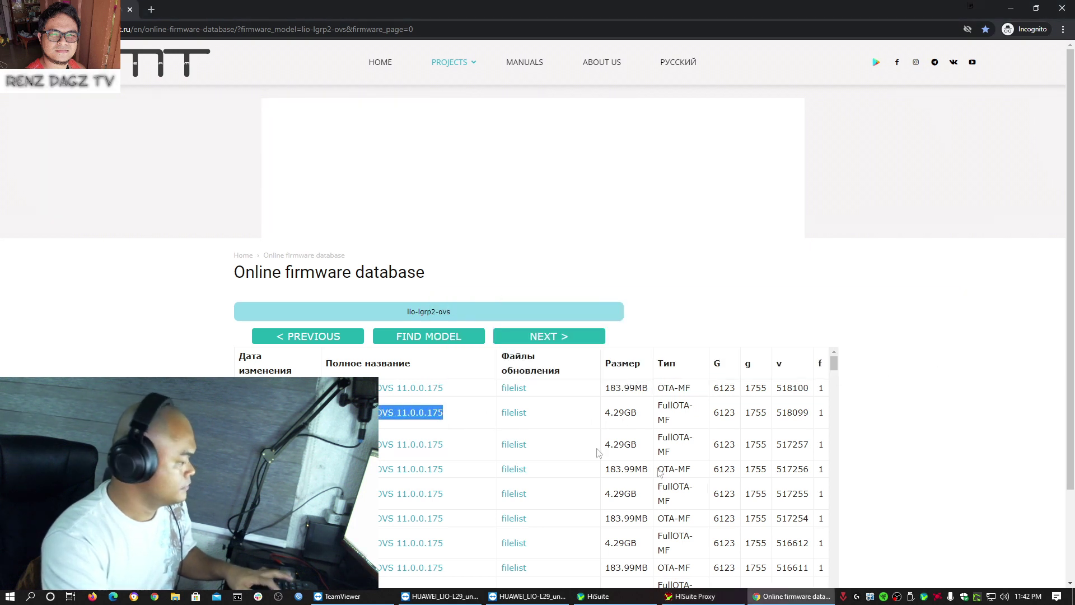
{"action": "left_click", "coordinate": [695, 595]}
{"action": "left_click", "coordinate": [316, 130]}
{"action": "type", "text": "VS 11.0.0.175"}
{"action": "left_click", "coordinate": [351, 129]}
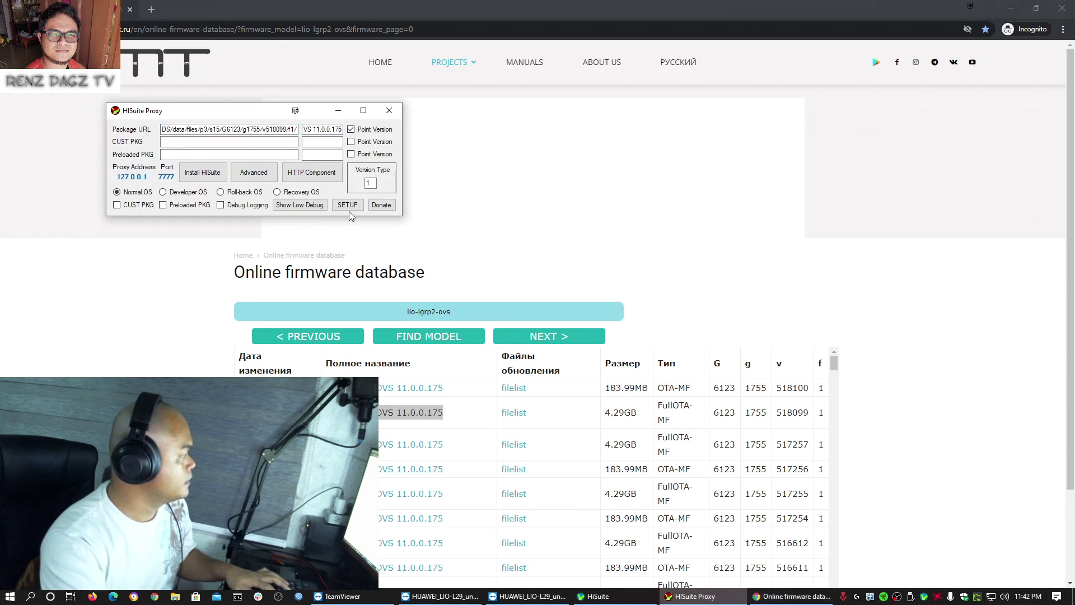
Step: Run HiSuite Proxy setup until it reports the proxy on and working, then minimise Chrome
{"action": "left_click", "coordinate": [346, 205]}
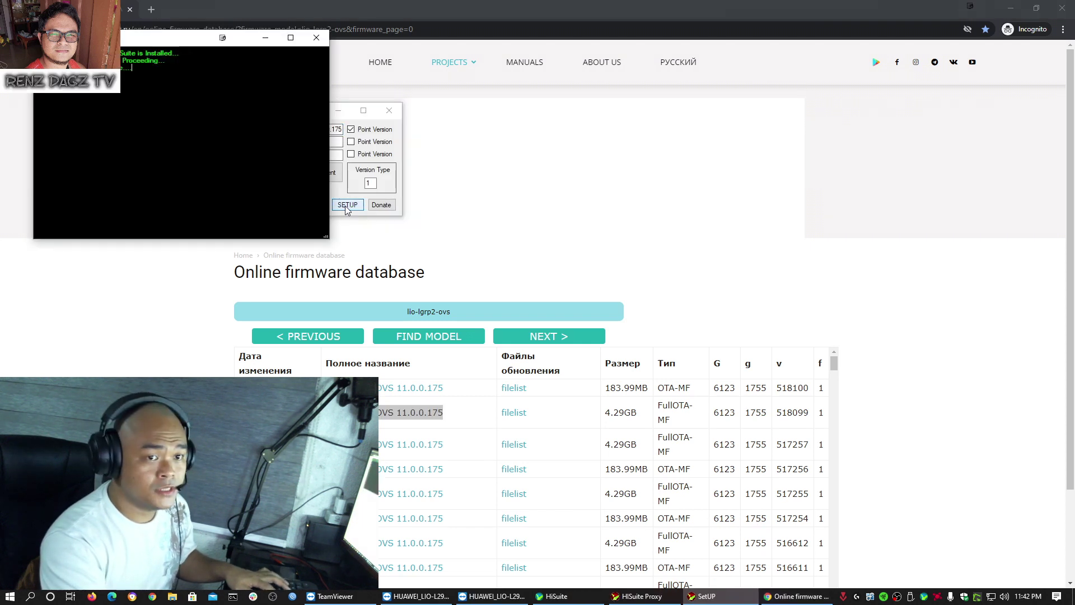
{"action": "left_click_drag", "start_coordinate": [179, 46], "coordinate": [506, 109]}
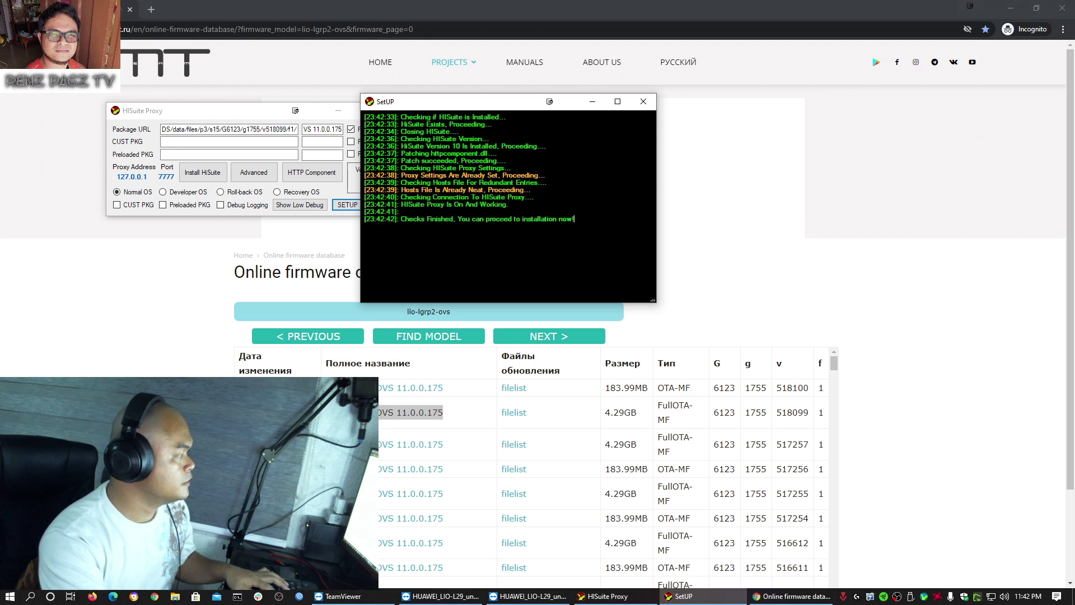
{"action": "left_click", "coordinate": [643, 103]}
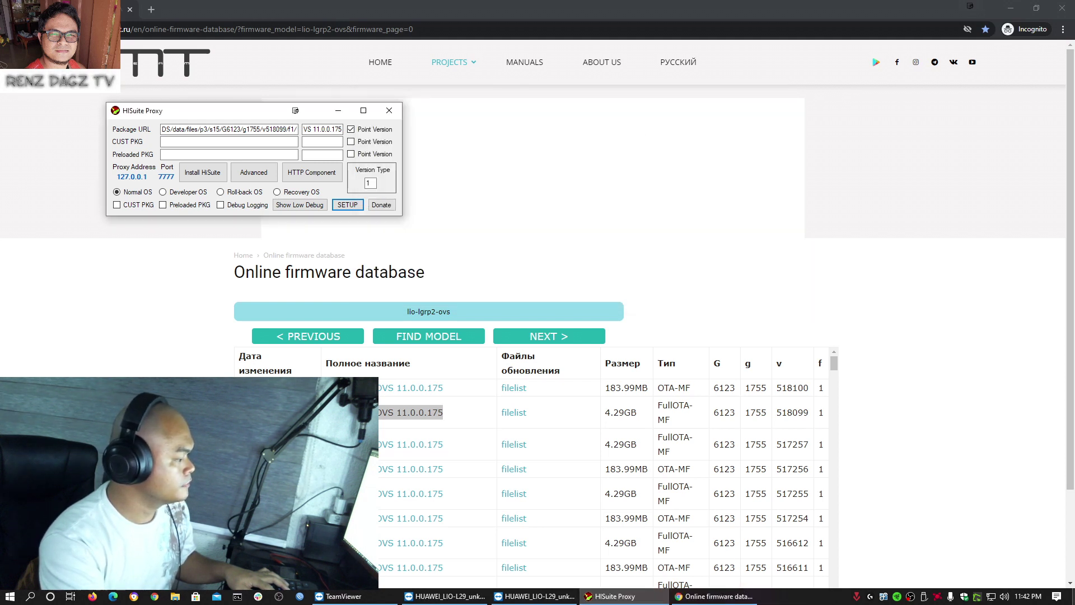
{"action": "left_click", "coordinate": [1011, 8]}
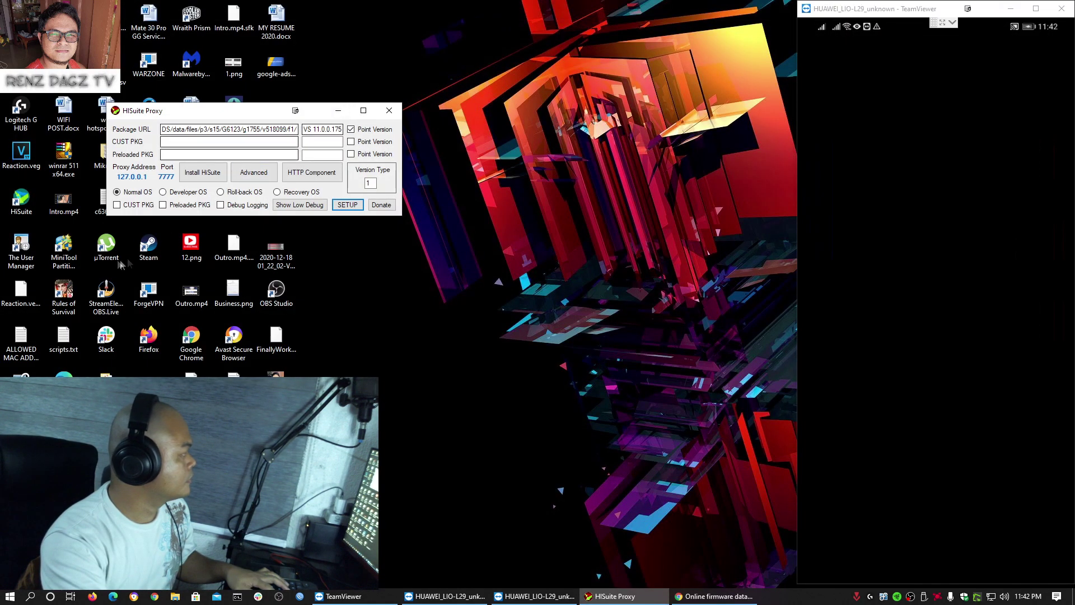
Step: Relaunch HiSuite and reconnect the phone with its new 8-digit verification code
{"action": "double_click", "coordinate": [22, 202]}
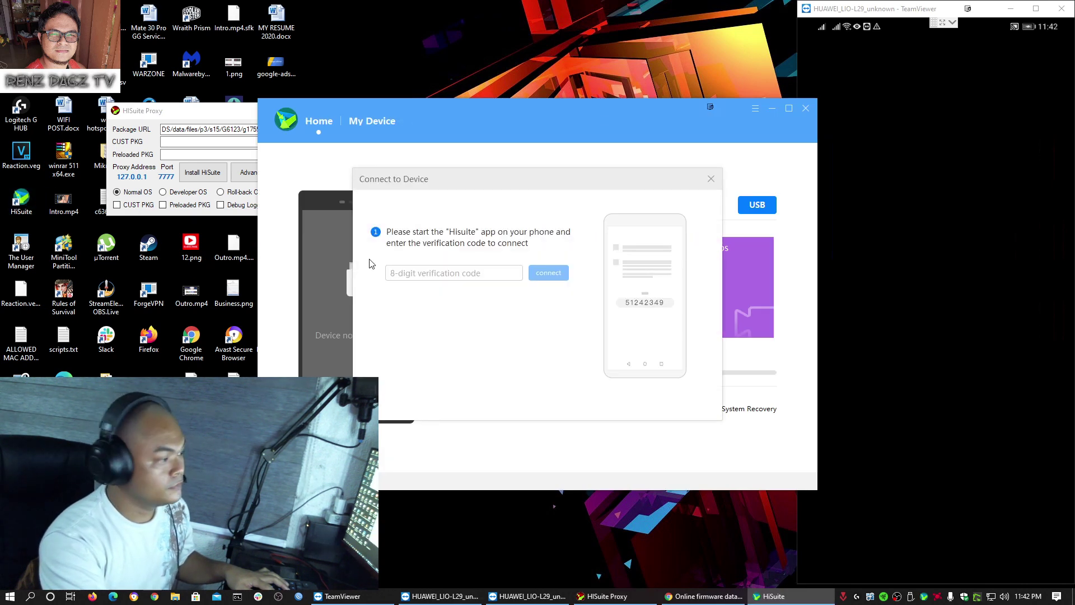
{"action": "left_click", "coordinate": [414, 271]}
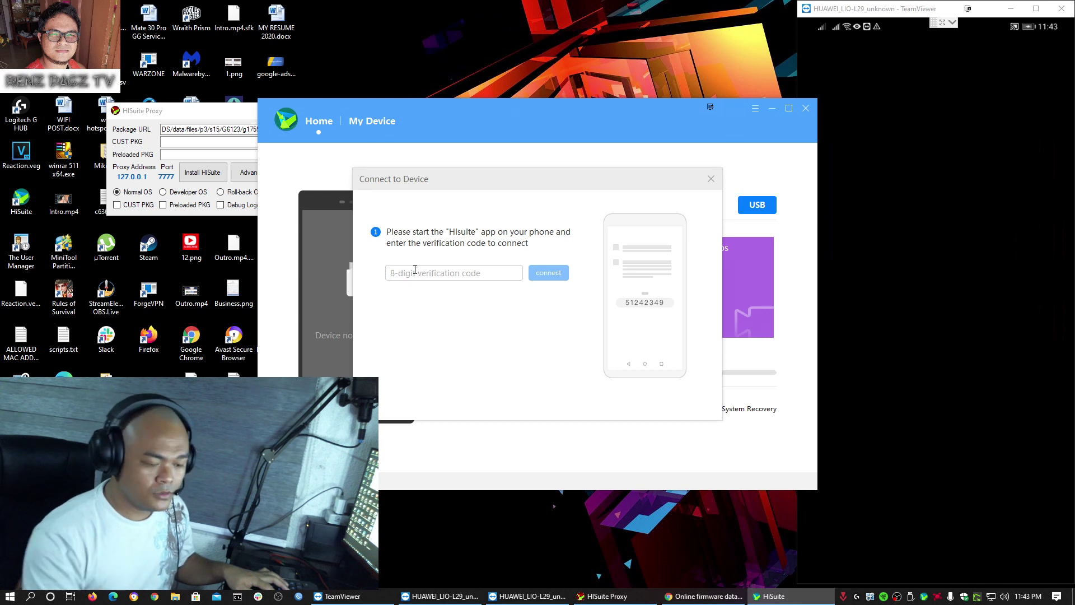
{"action": "left_click", "coordinate": [410, 271]}
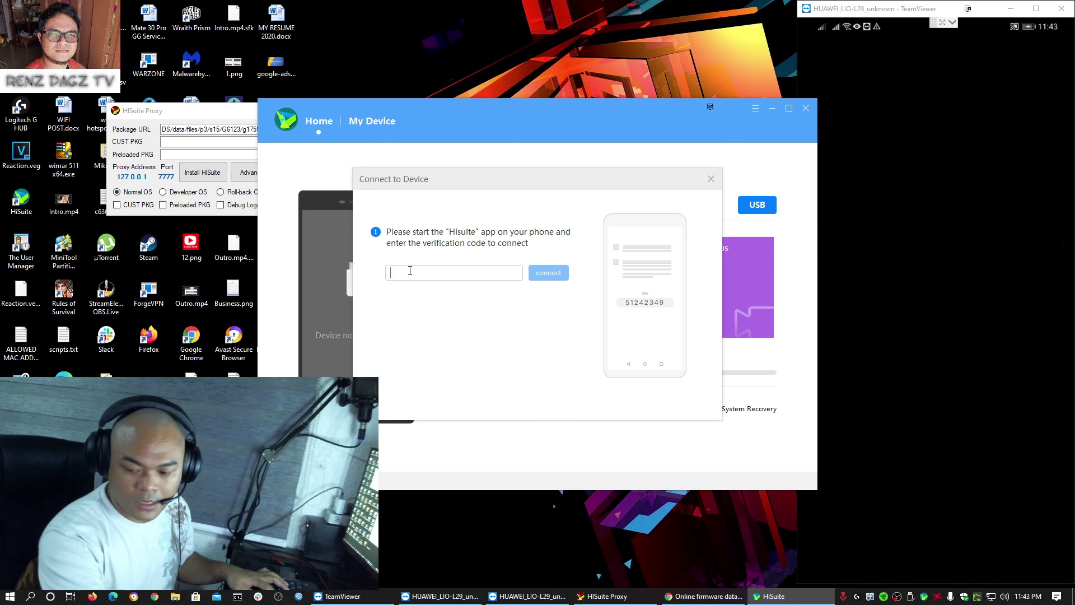
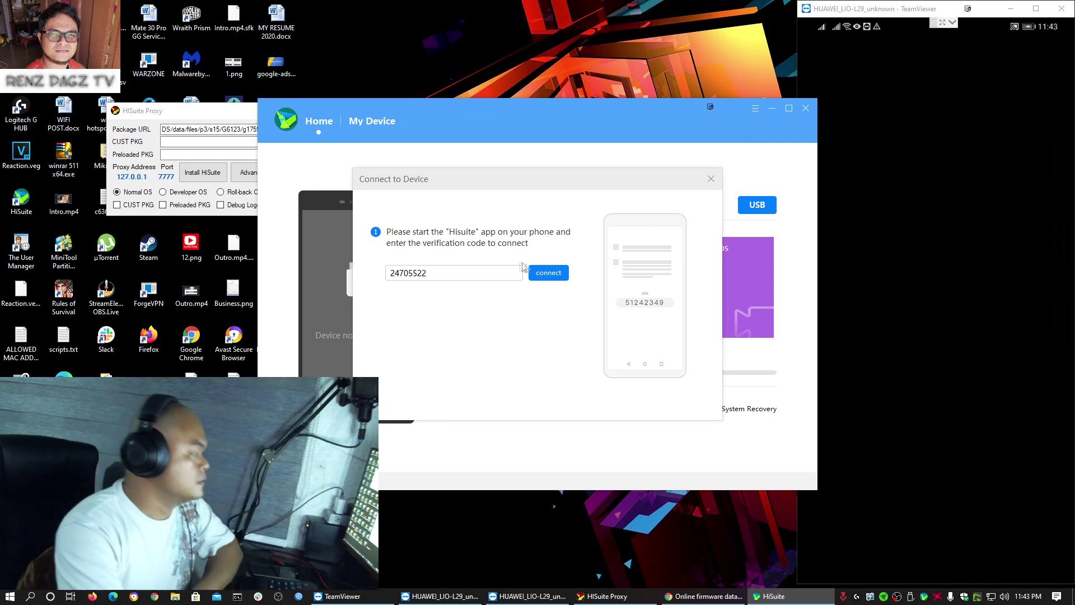
{"action": "left_click", "coordinate": [536, 272]}
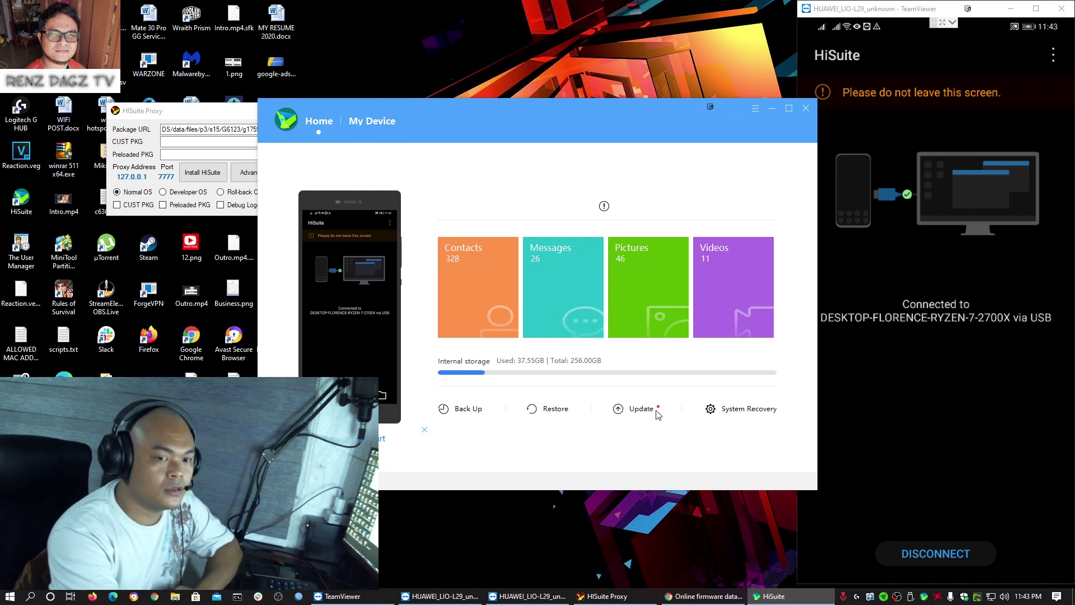
Step: Check for the EMUI 11.0.0.175 update, review its details, then close HiSuite and HiSuite Proxy
{"action": "left_click", "coordinate": [641, 410]}
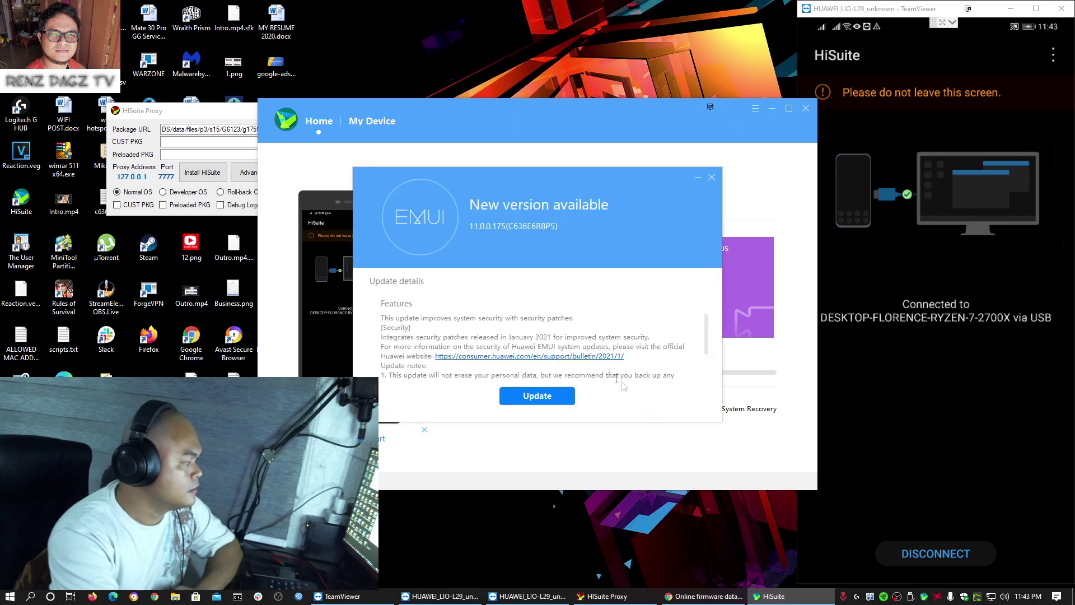
{"action": "scroll", "coordinate": [586, 333], "scroll_direction": "down", "scroll_amount": 3}
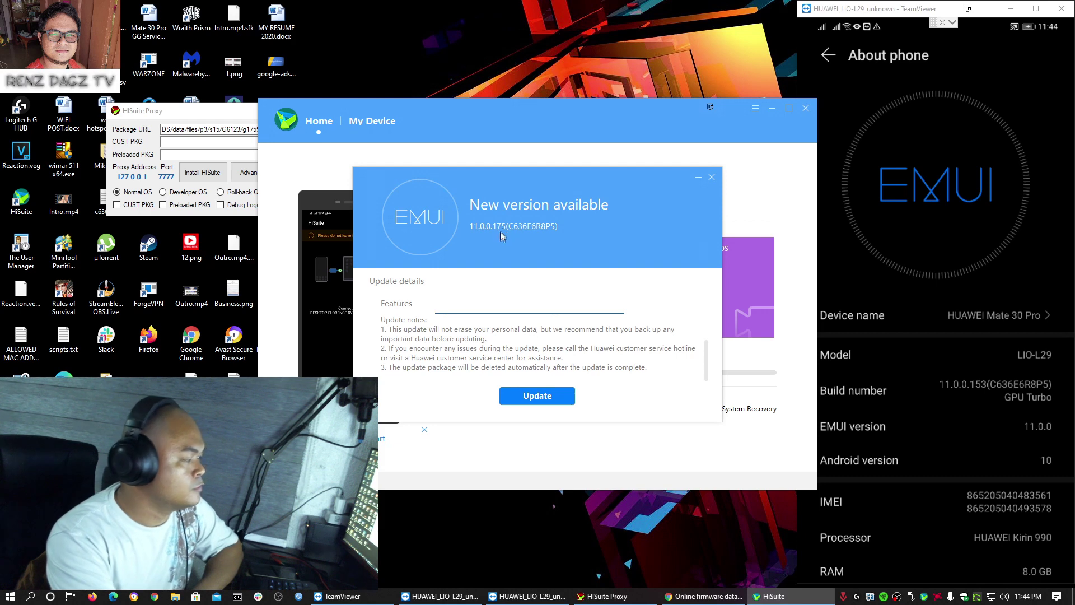
{"action": "left_click", "coordinate": [712, 177]}
{"action": "left_click", "coordinate": [806, 108]}
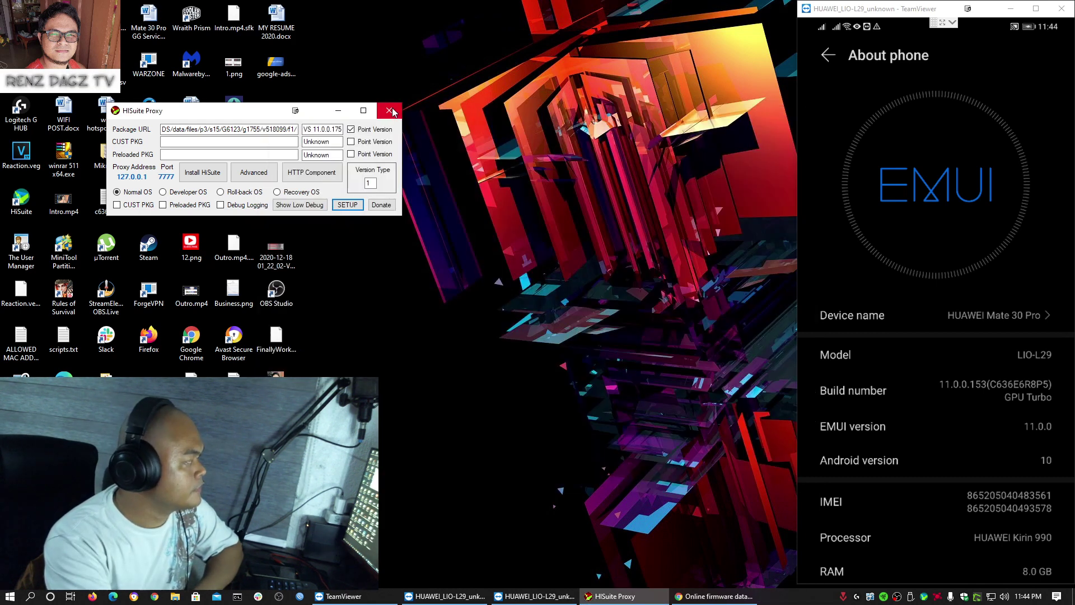
{"action": "left_click", "coordinate": [390, 110]}
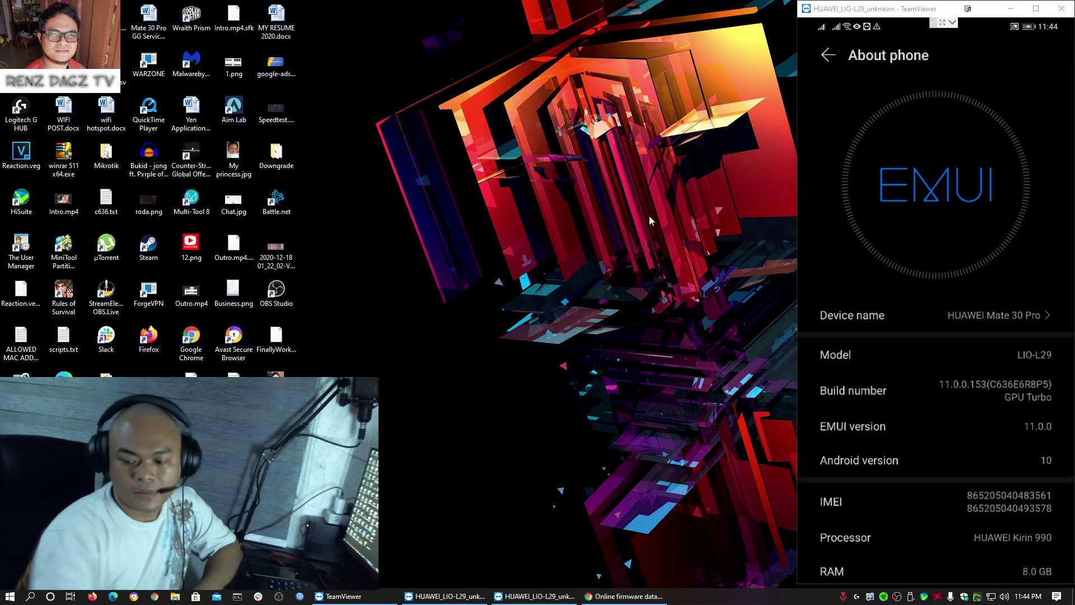